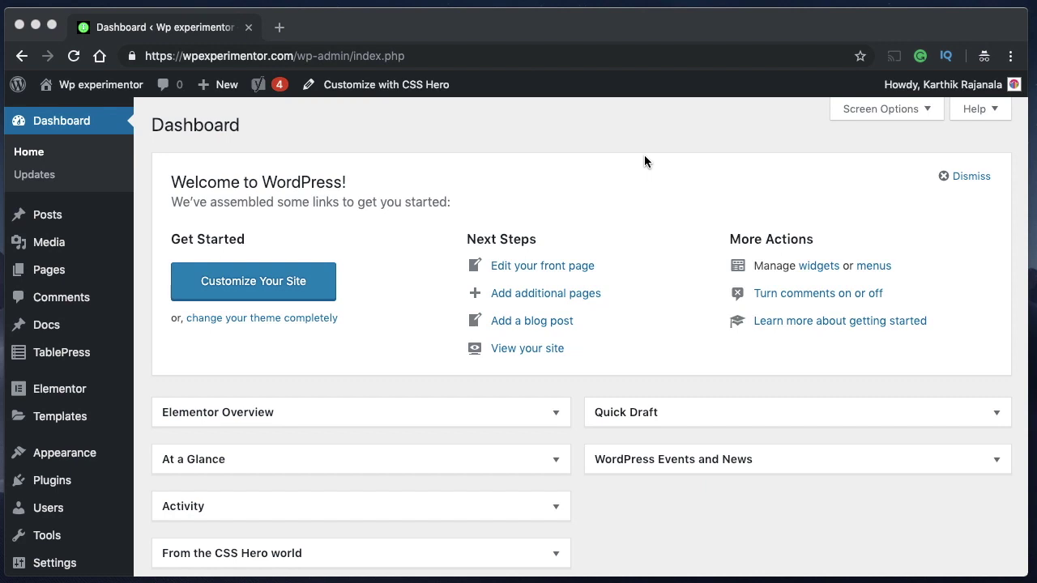
Open the list of saved Elementor templates
click(658, 138)
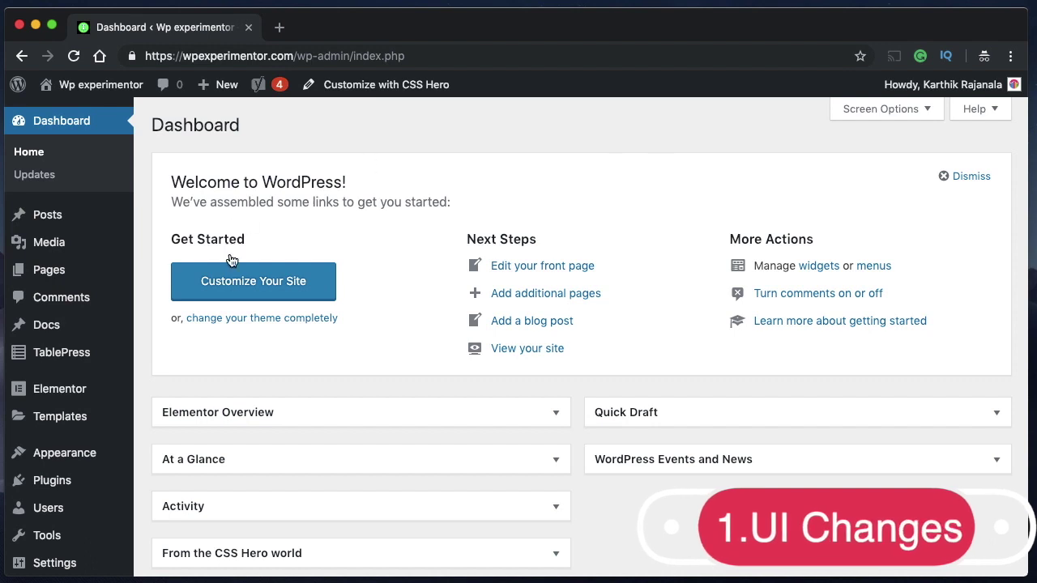
mouse_move(65, 392)
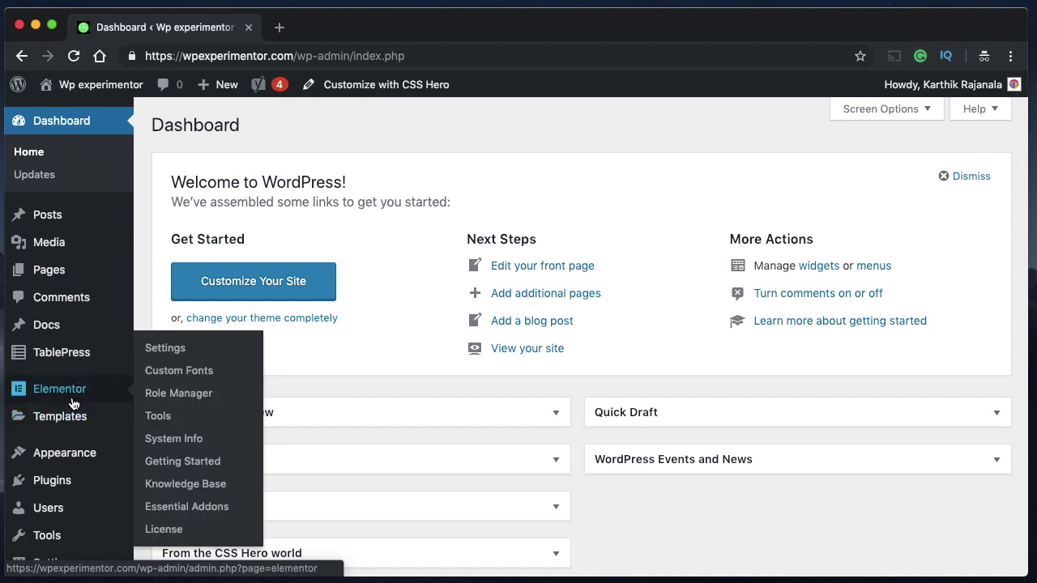
mouse_move(71, 417)
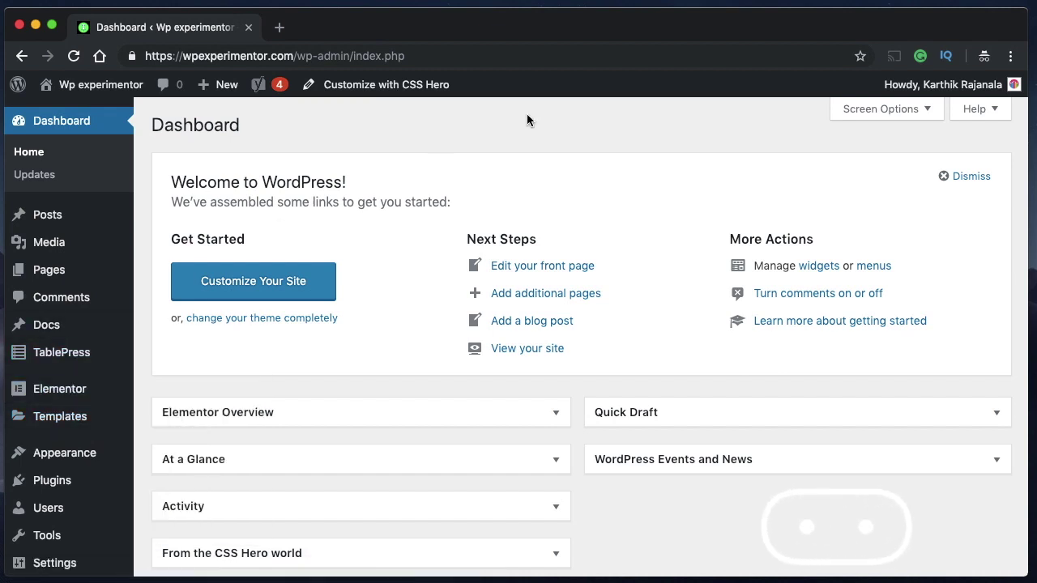
mouse_move(104, 417)
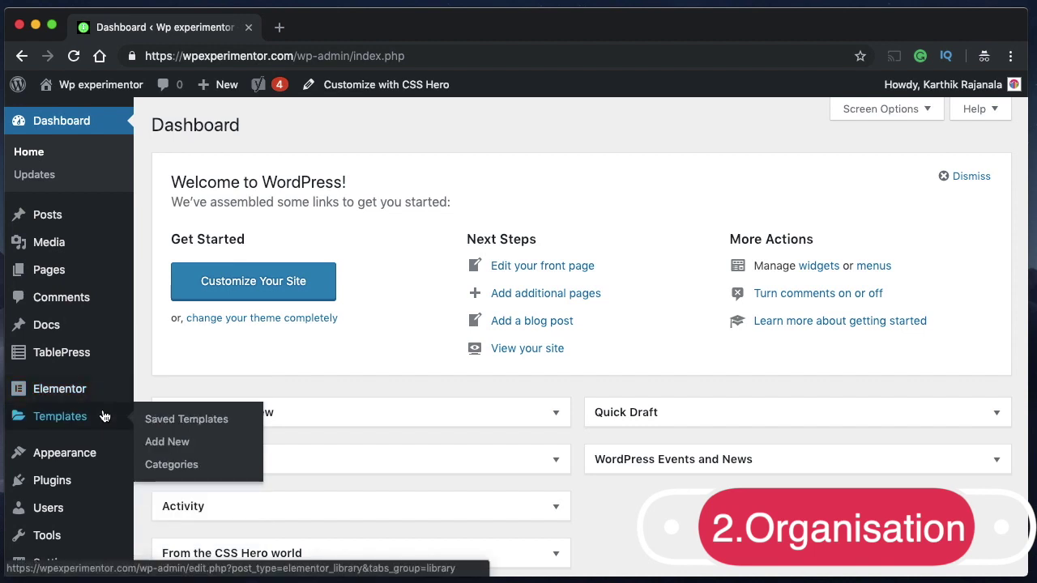
click(174, 421)
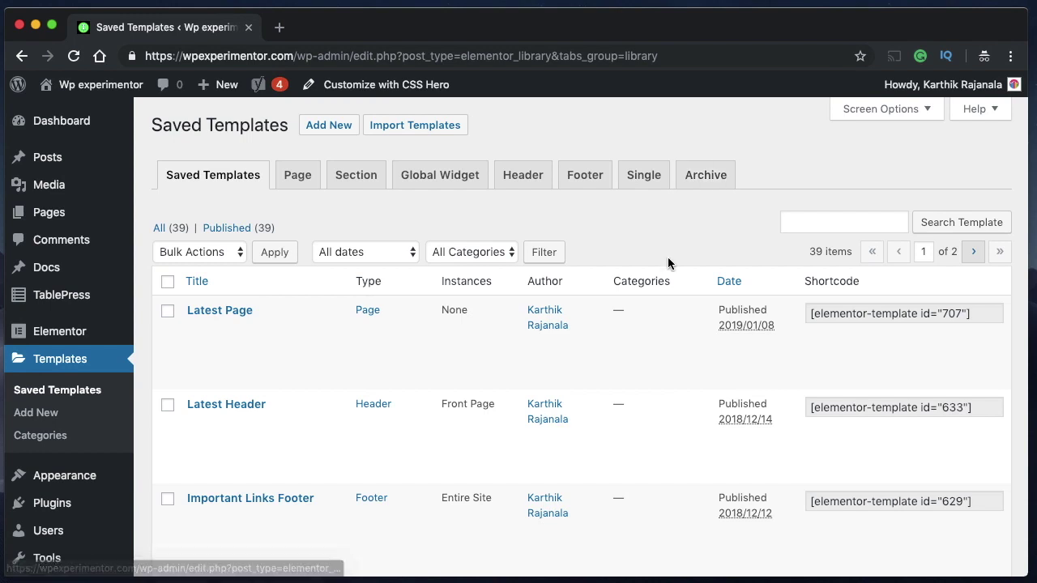
Create a template category named client1 with the slug client1
click(48, 435)
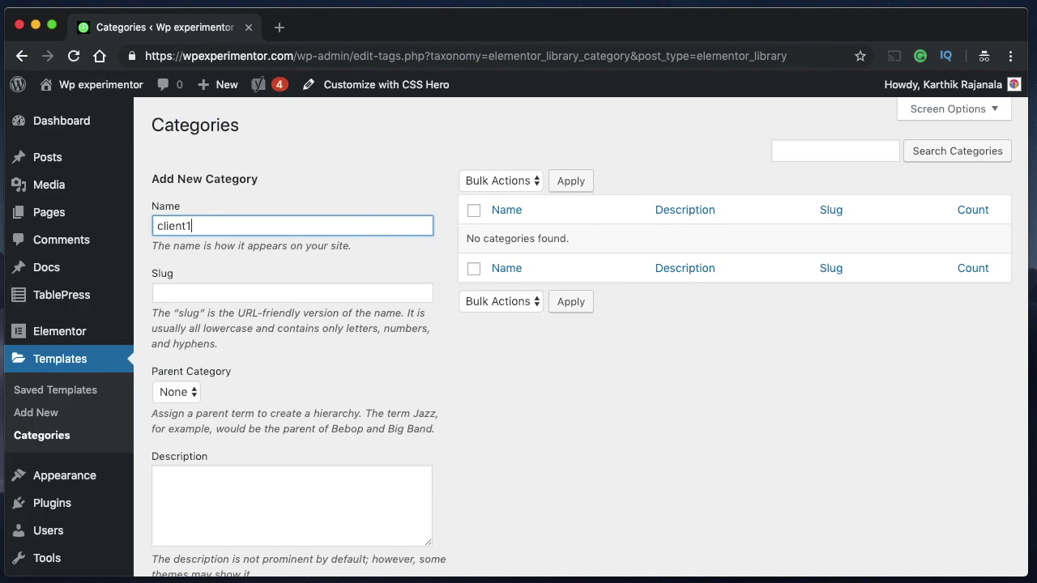
double_click(180, 227)
key(ctrl+c)
click(176, 288)
key(ctrl+v)
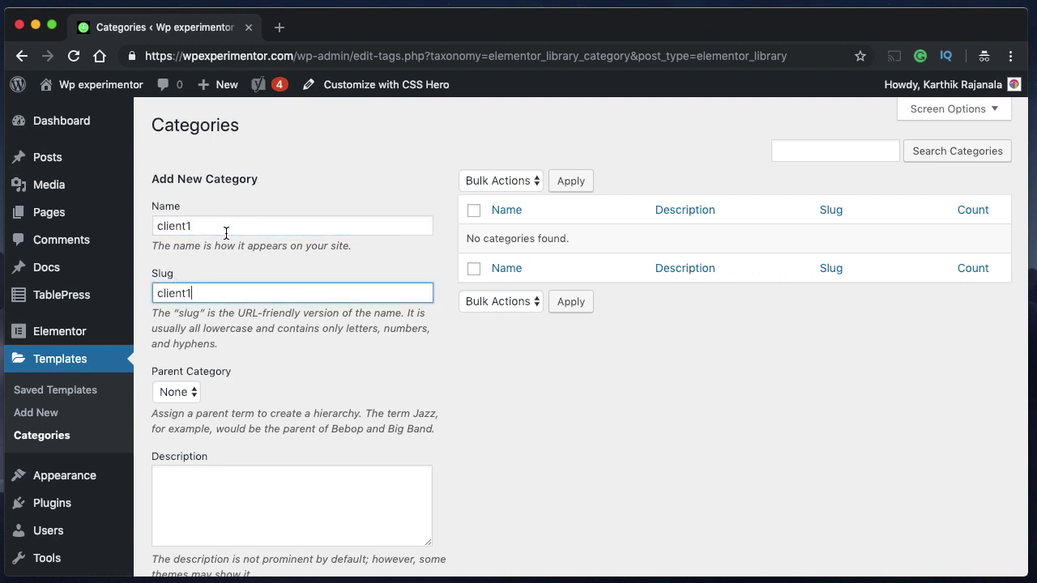
scroll(221, 228, down, 3)
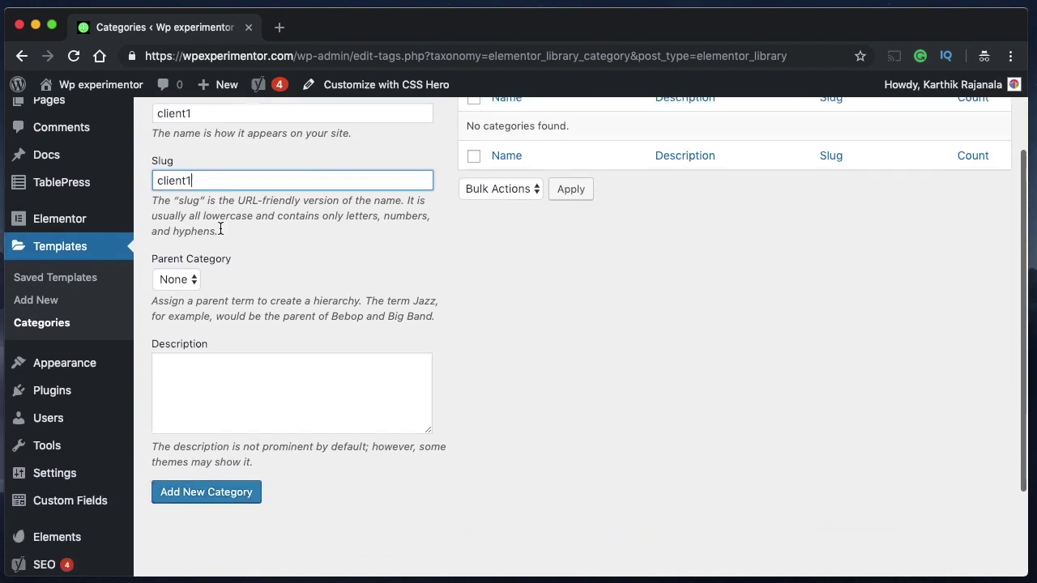
click(232, 496)
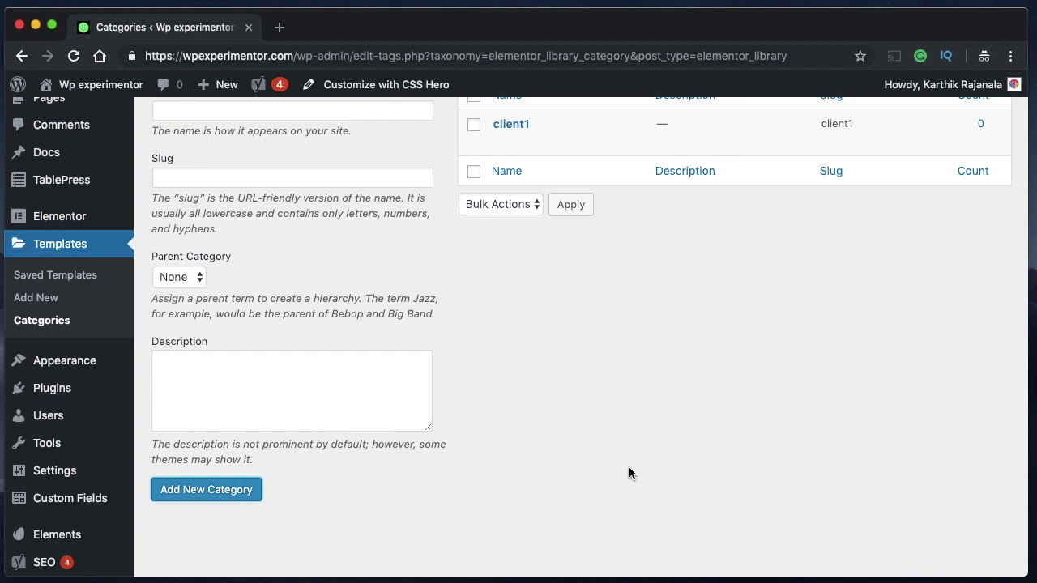
Return from the template categories to the saved templates list
scroll(567, 357, up, 3)
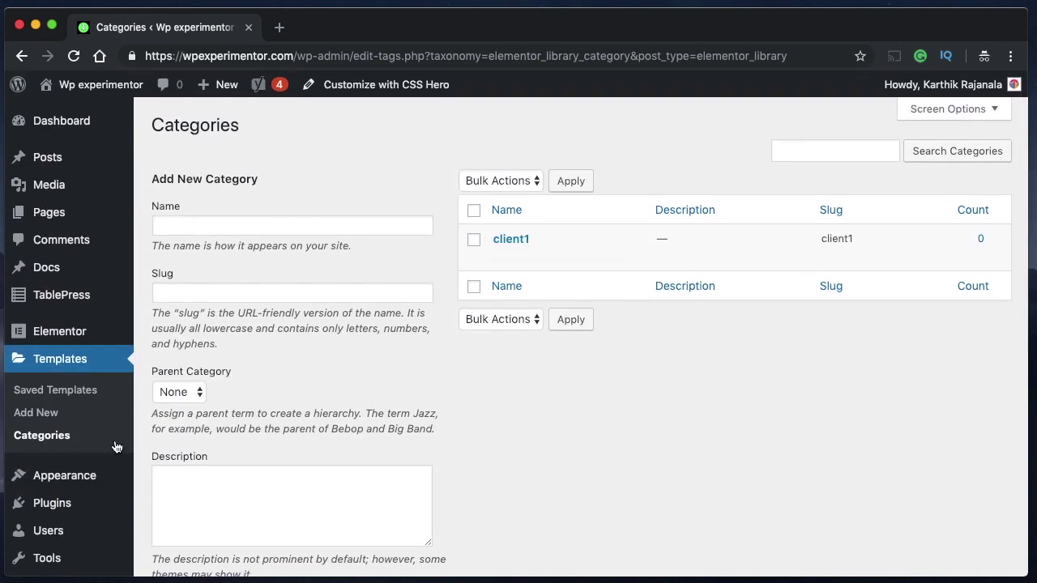
mouse_move(527, 248)
click(56, 394)
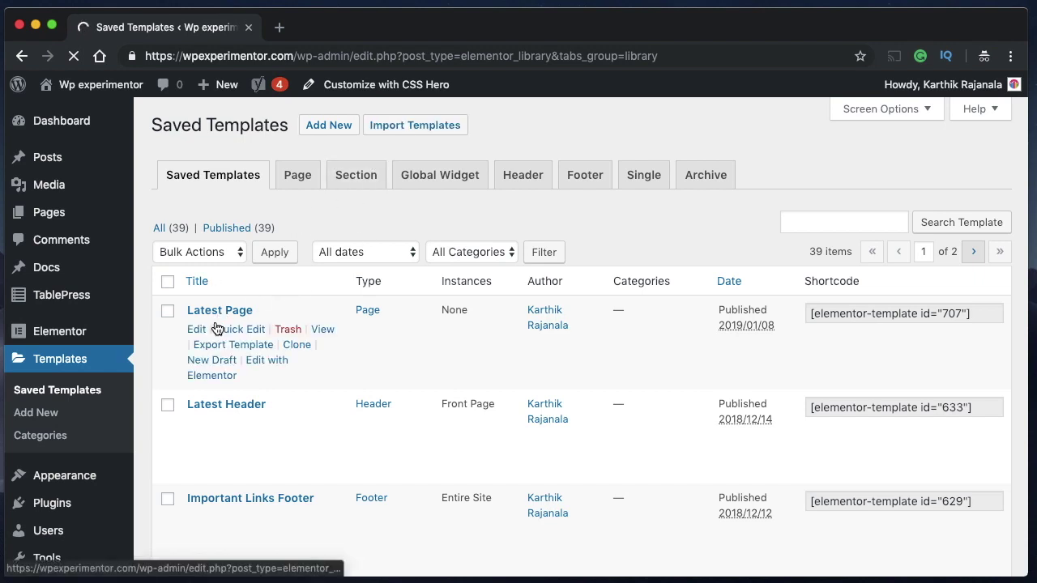
click(235, 335)
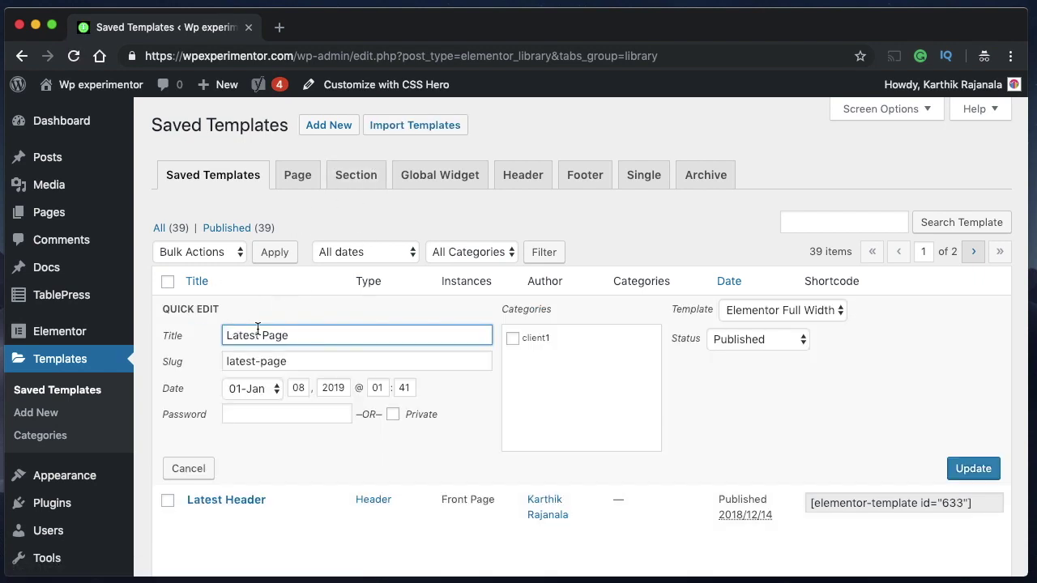
click(513, 341)
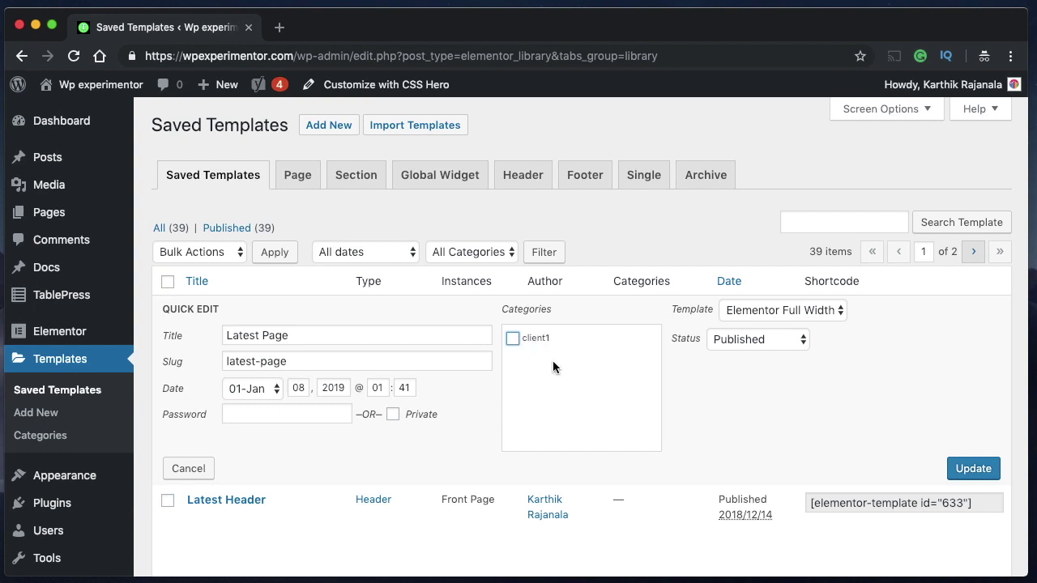
click(196, 469)
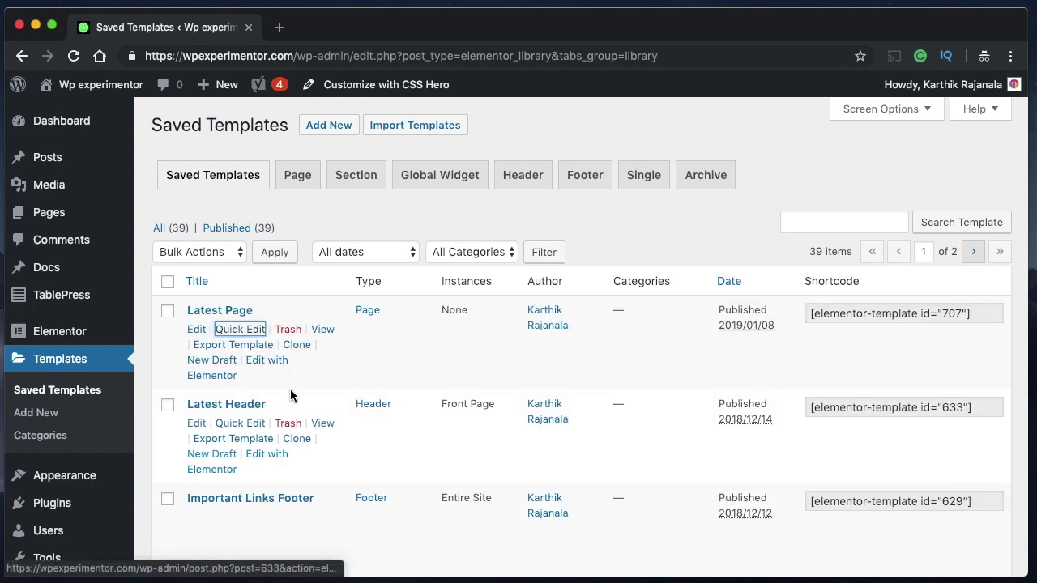
Assign the client1 category to the Latest Page template using Quick Edit
click(240, 330)
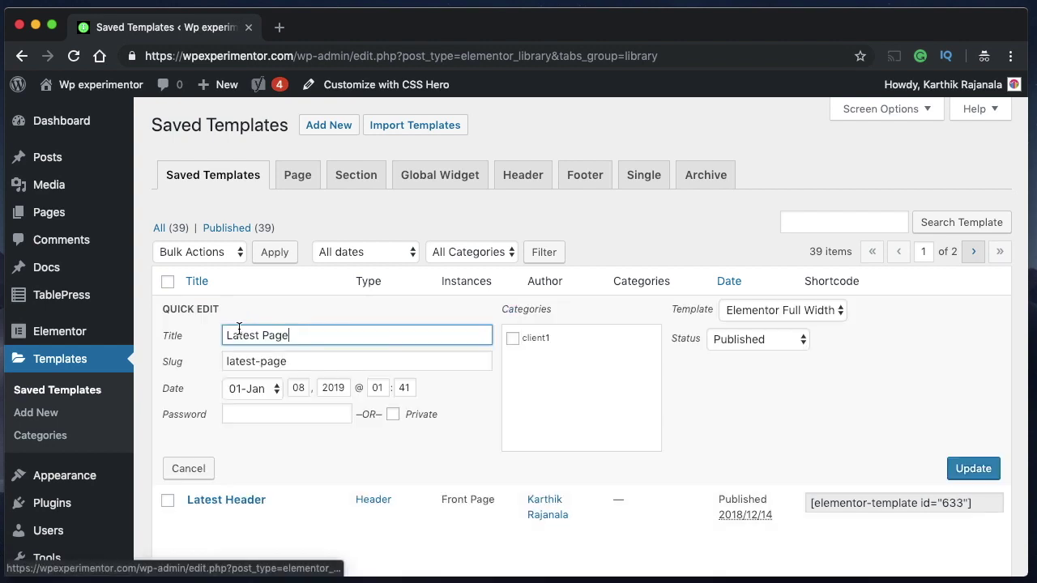
click(512, 343)
click(973, 468)
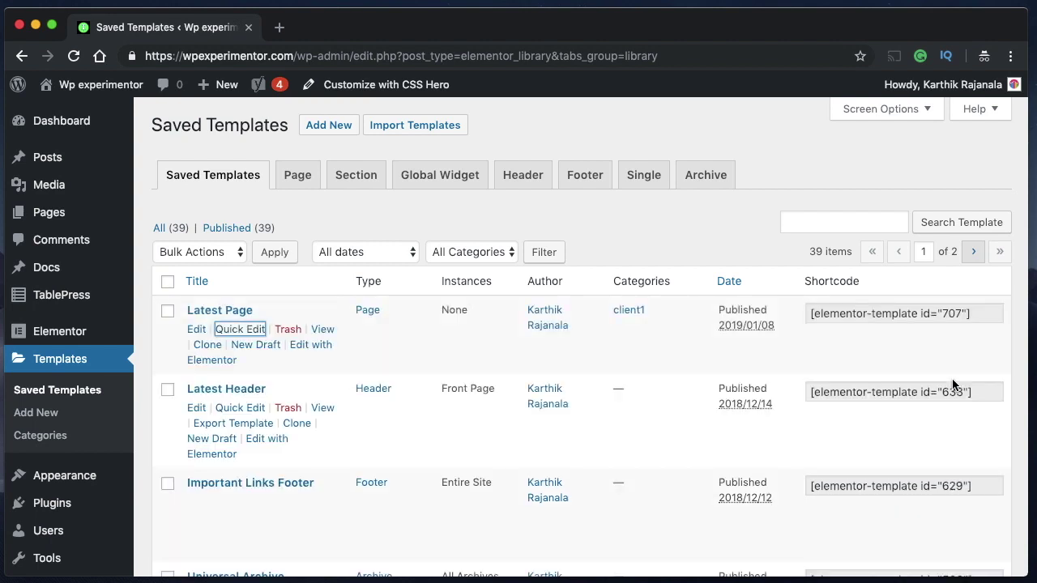
Filter the saved templates by the client1 category
click(470, 252)
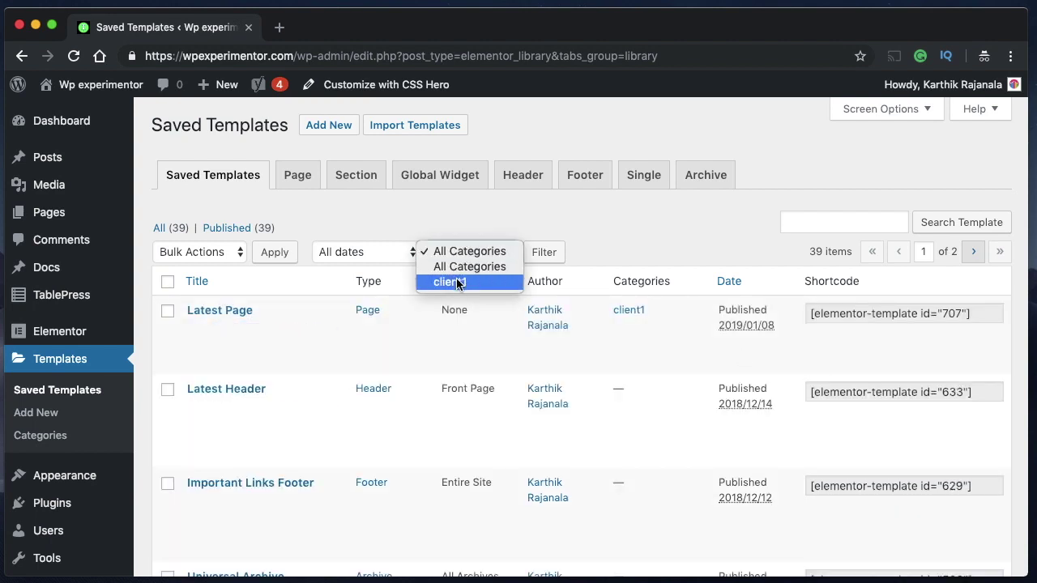
click(456, 281)
click(544, 253)
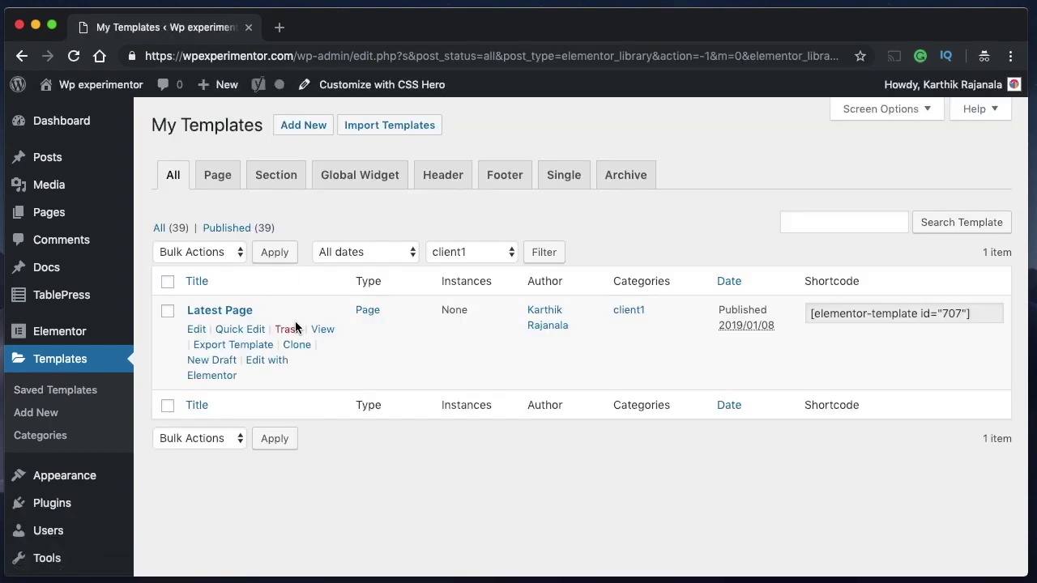
click(485, 254)
click(609, 208)
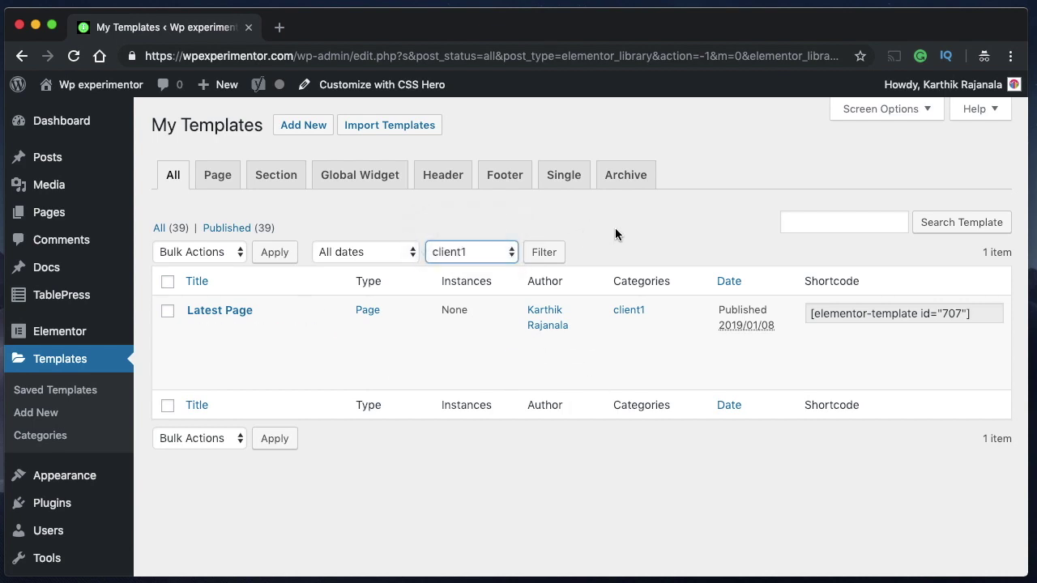
click(615, 234)
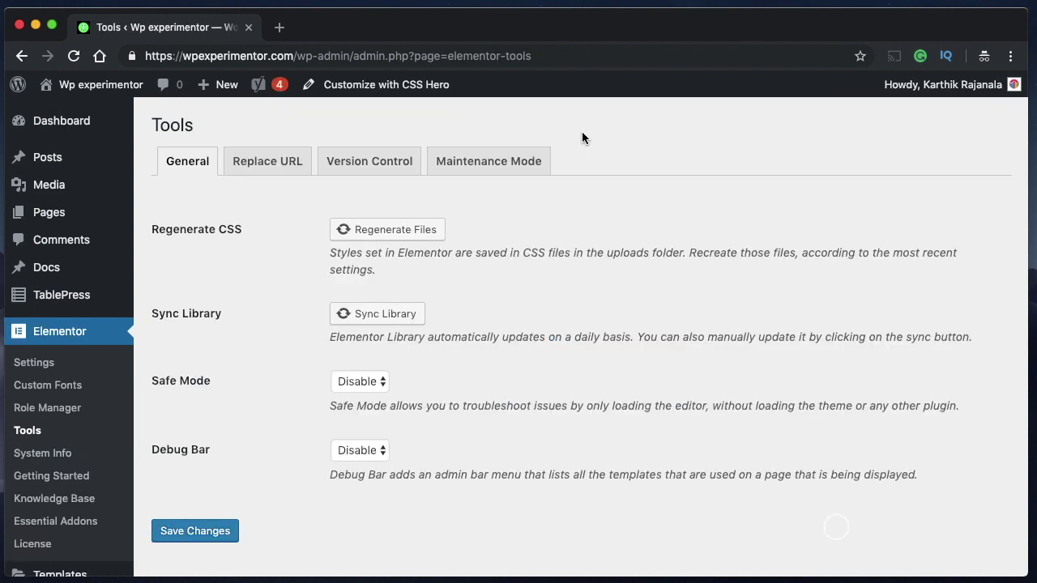
Set Safe Mode to Enable in Elementor's general tools settings
click(371, 386)
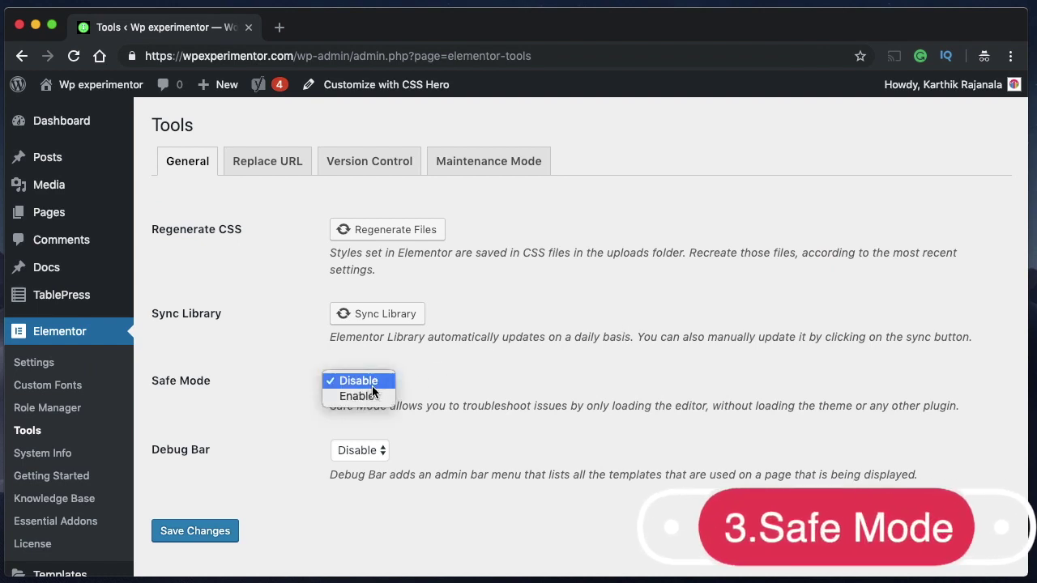
click(355, 380)
click(355, 381)
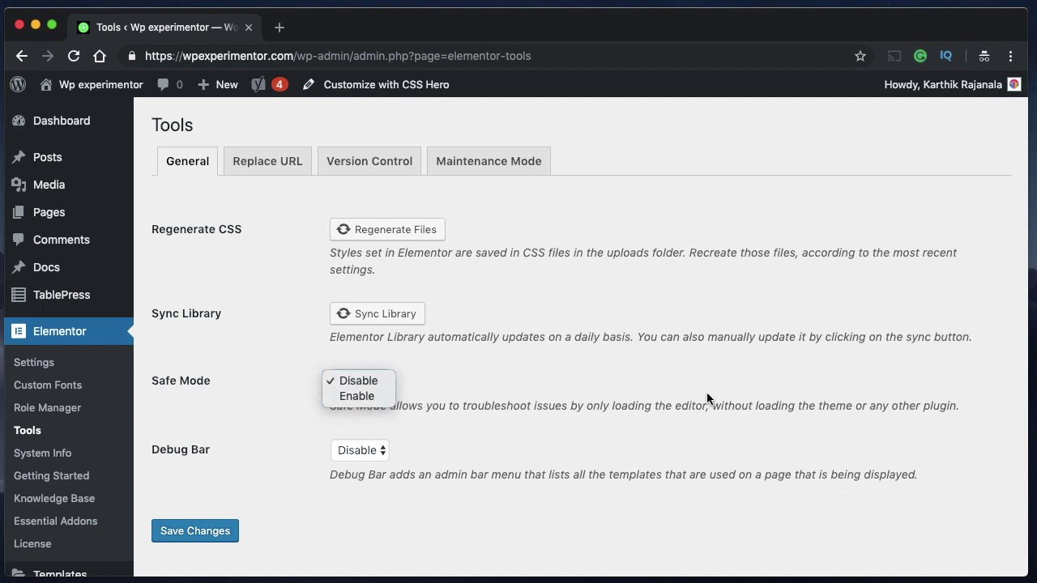
click(348, 396)
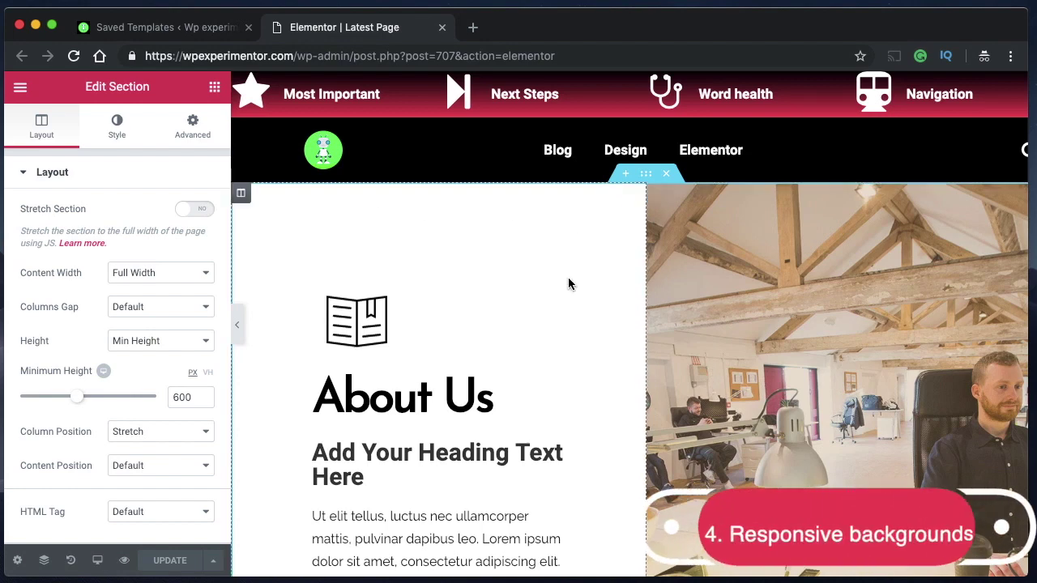
Add a single-column section above the About Us section of the Latest Page template
click(626, 174)
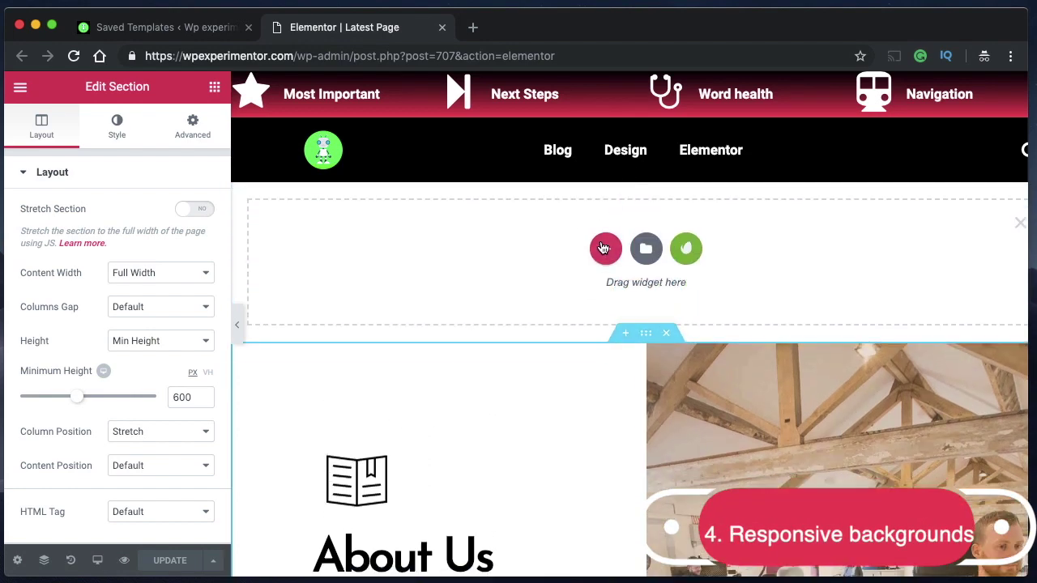
click(604, 248)
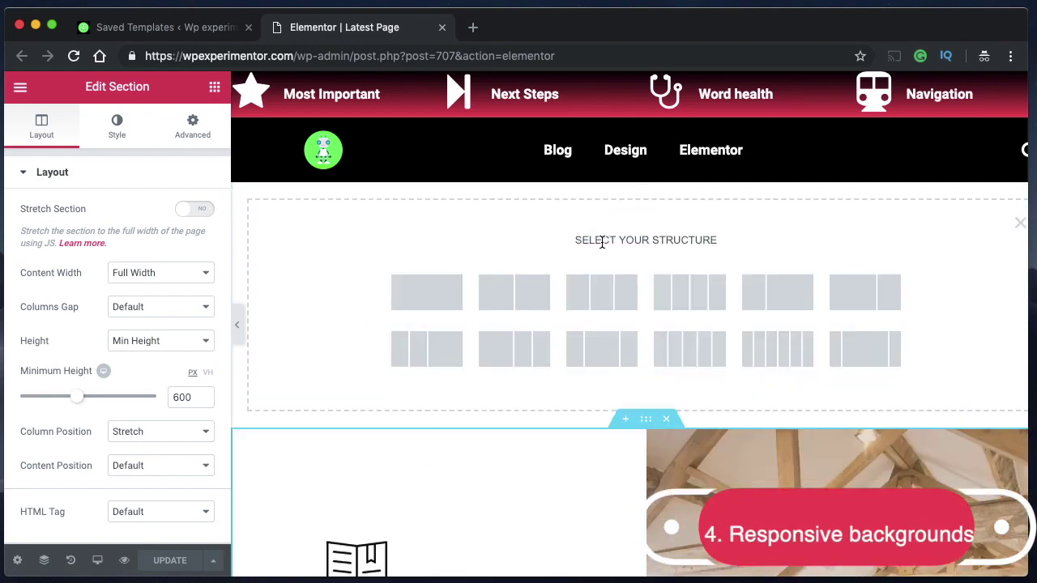
click(423, 280)
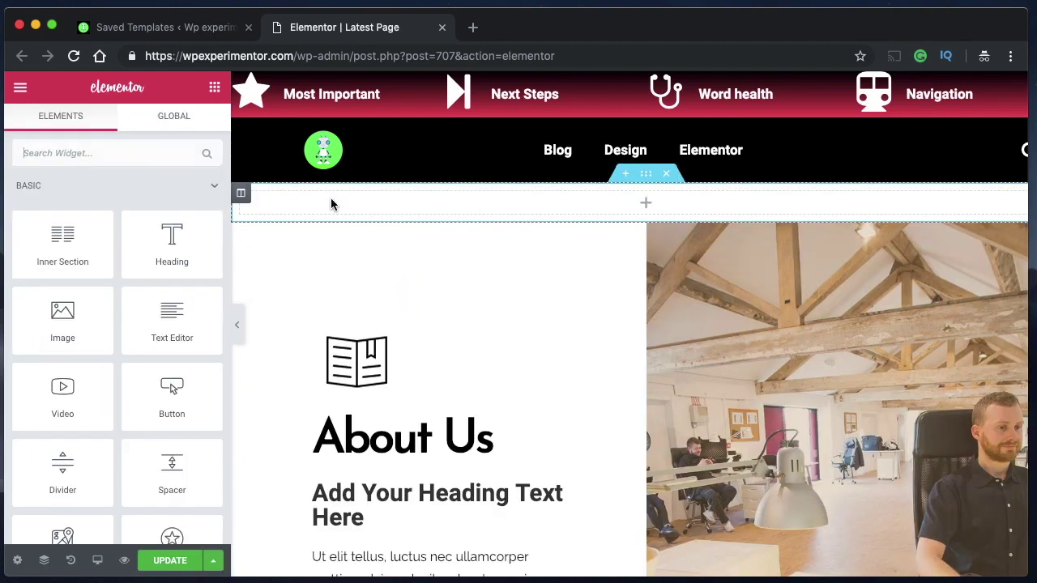
Set the height of the new empty section to Min Height
click(243, 195)
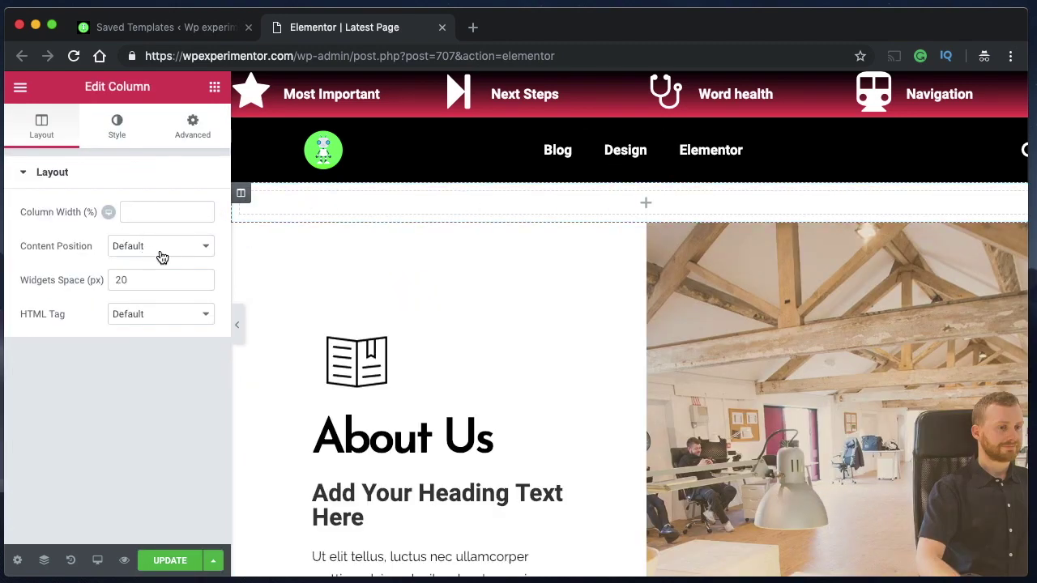
mouse_move(598, 206)
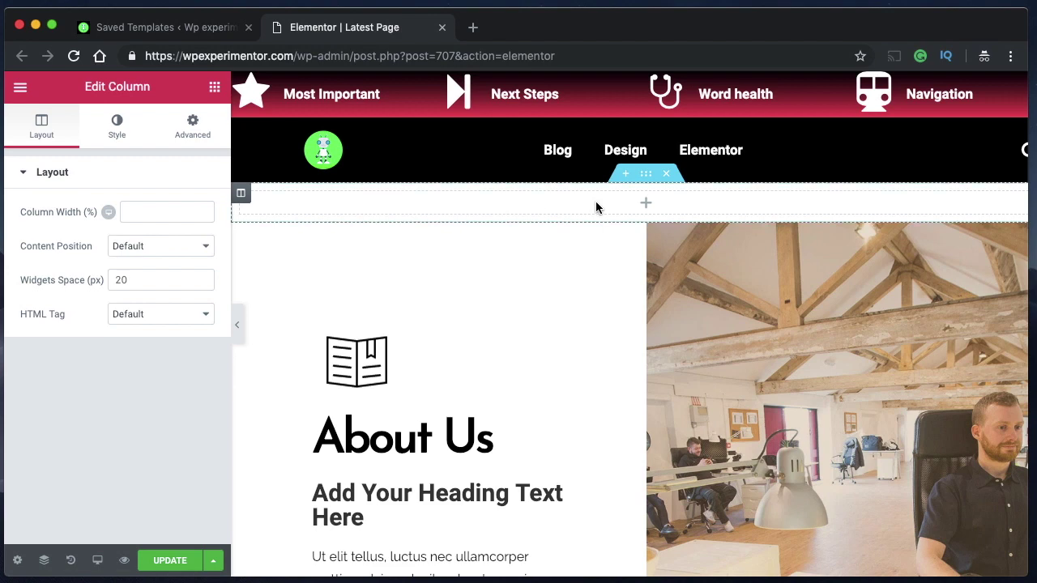
click(646, 181)
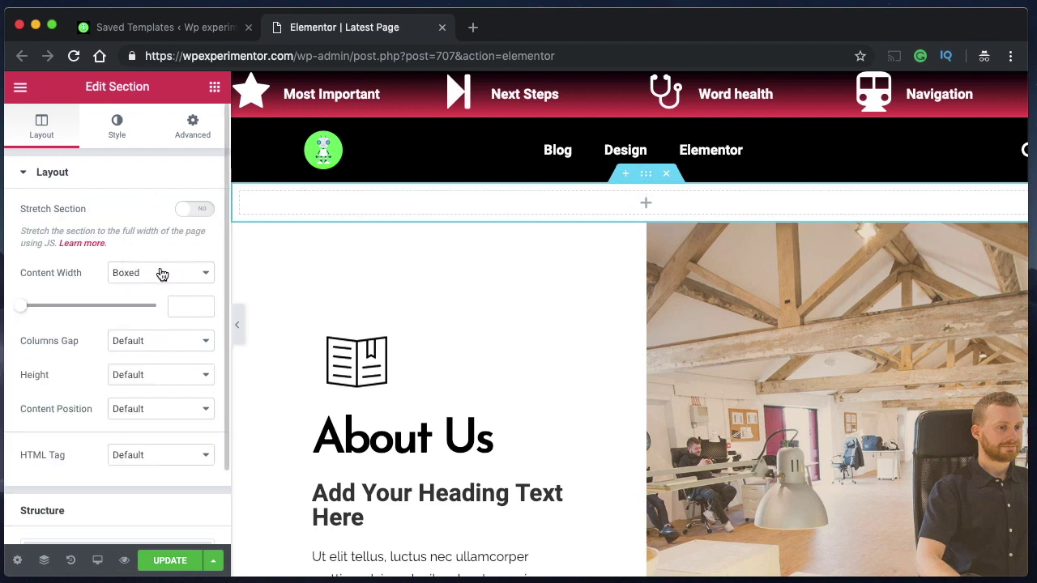
click(180, 381)
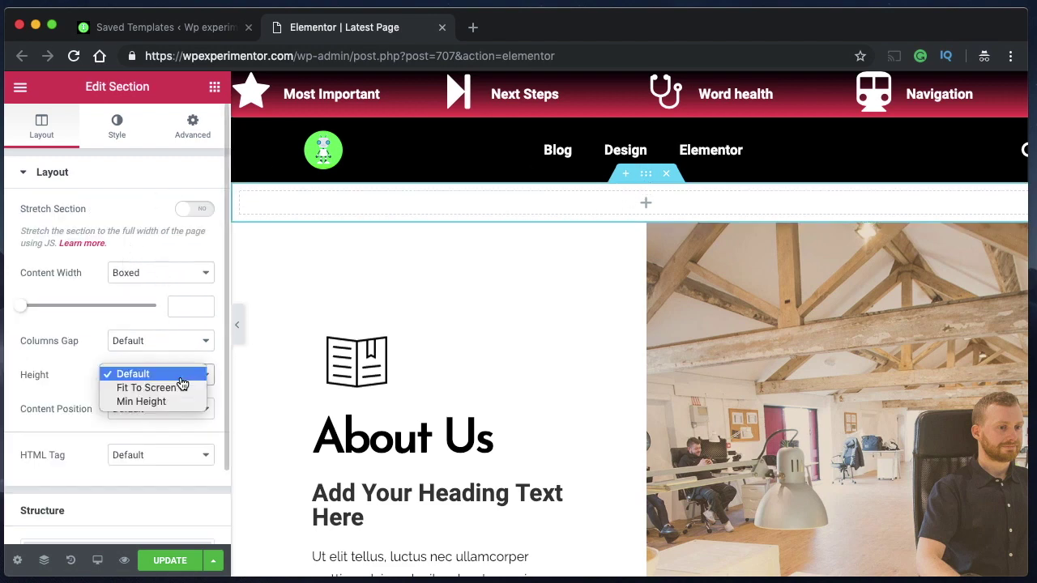
click(154, 401)
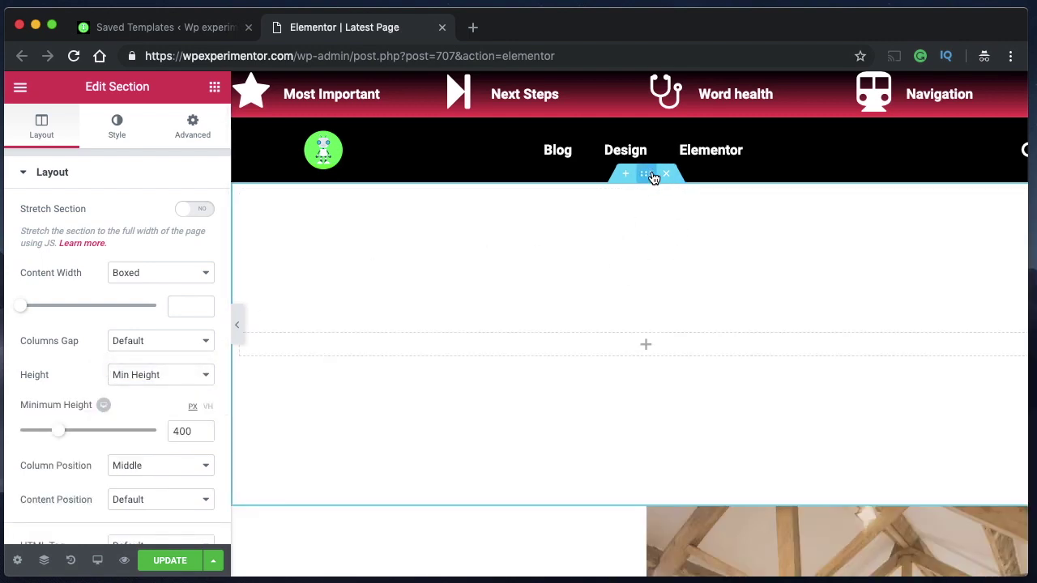
Give the new section a classic background with the laptop and succulent desk photo from the media library
click(127, 123)
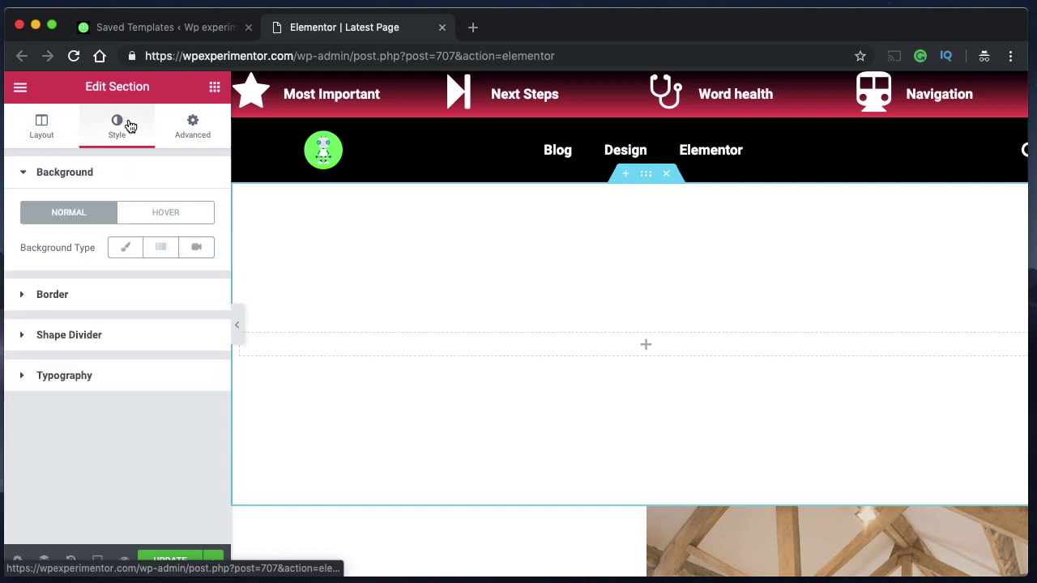
click(127, 253)
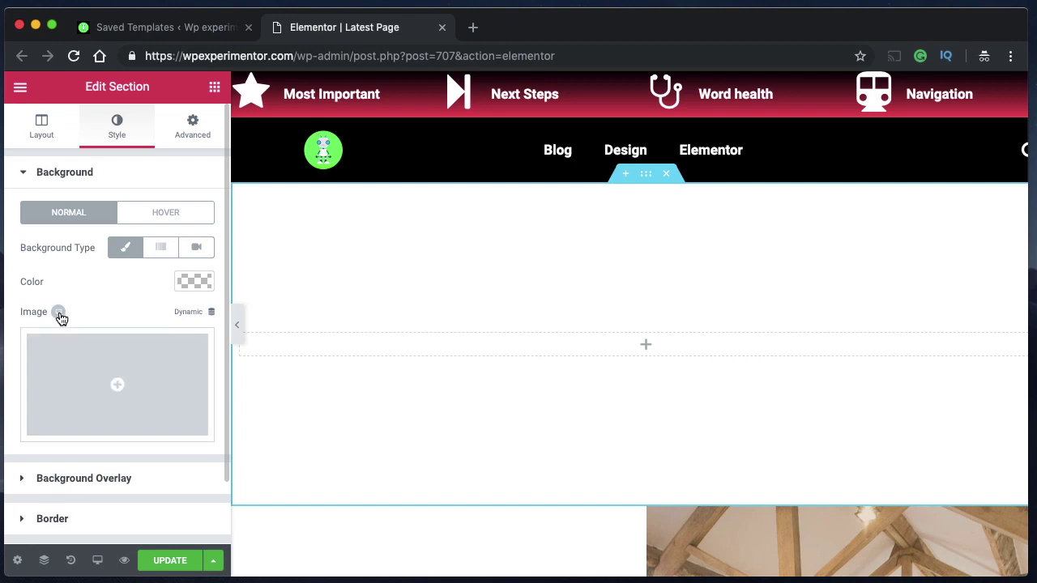
click(80, 362)
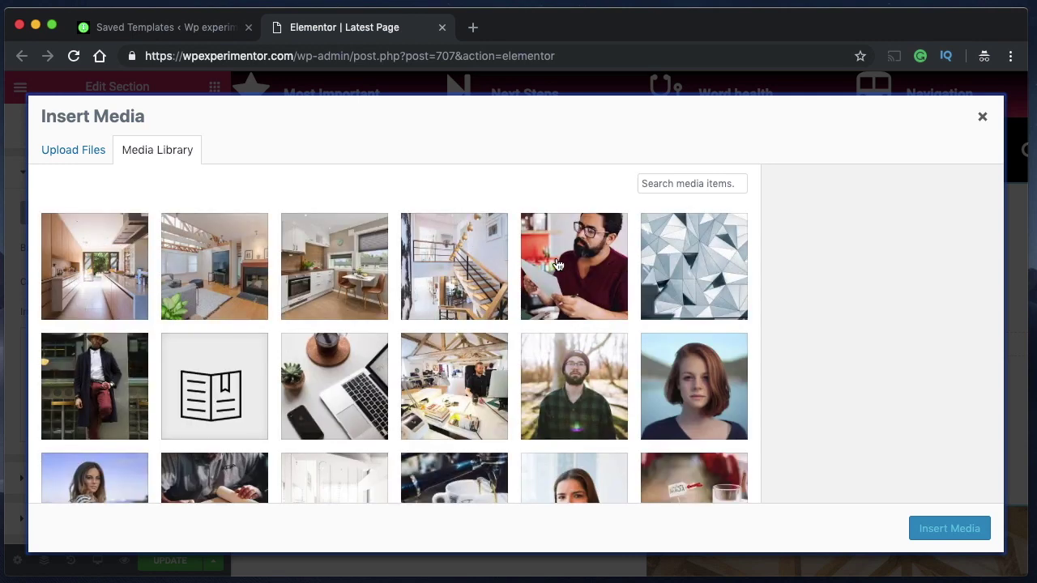
click(352, 377)
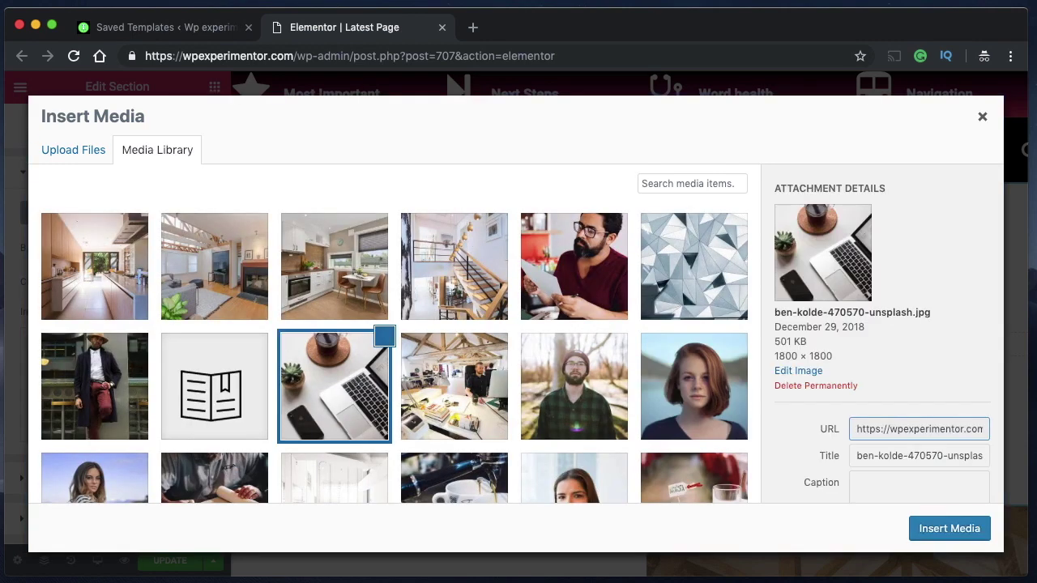
click(952, 529)
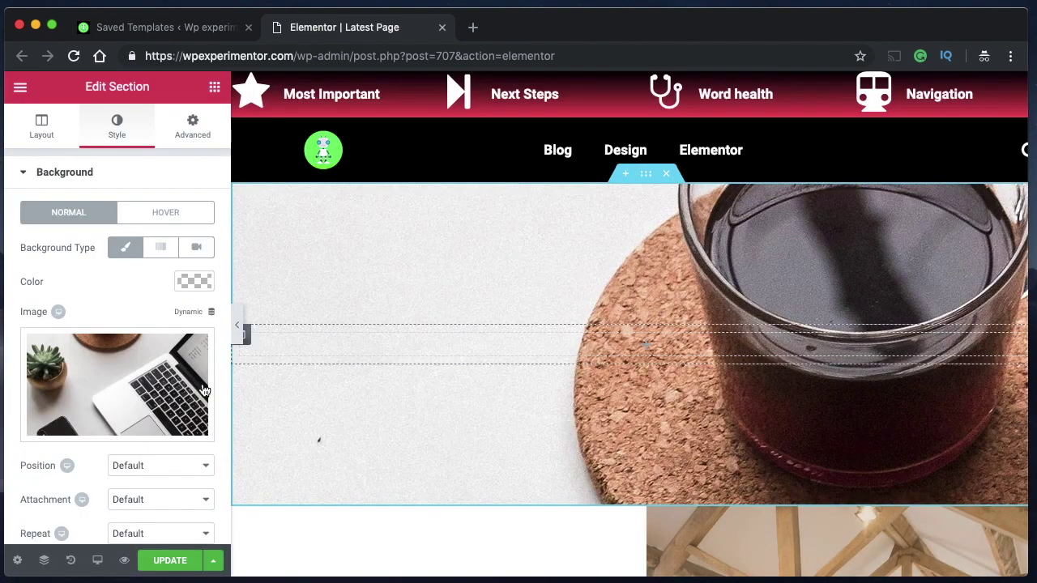
Try the Center Center and Center Left positions for the section's background image
scroll(135, 419, down, 3)
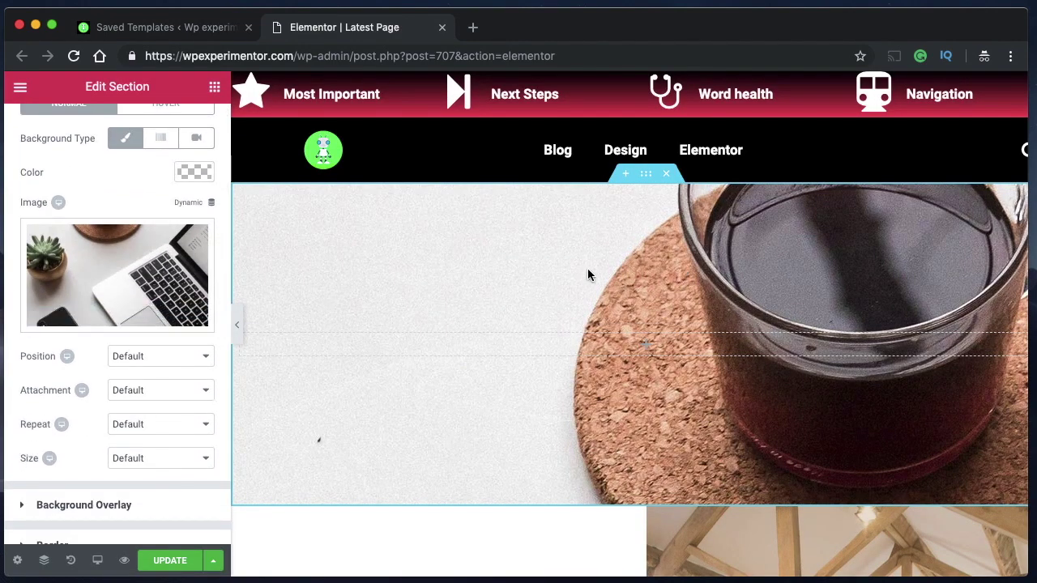
click(161, 364)
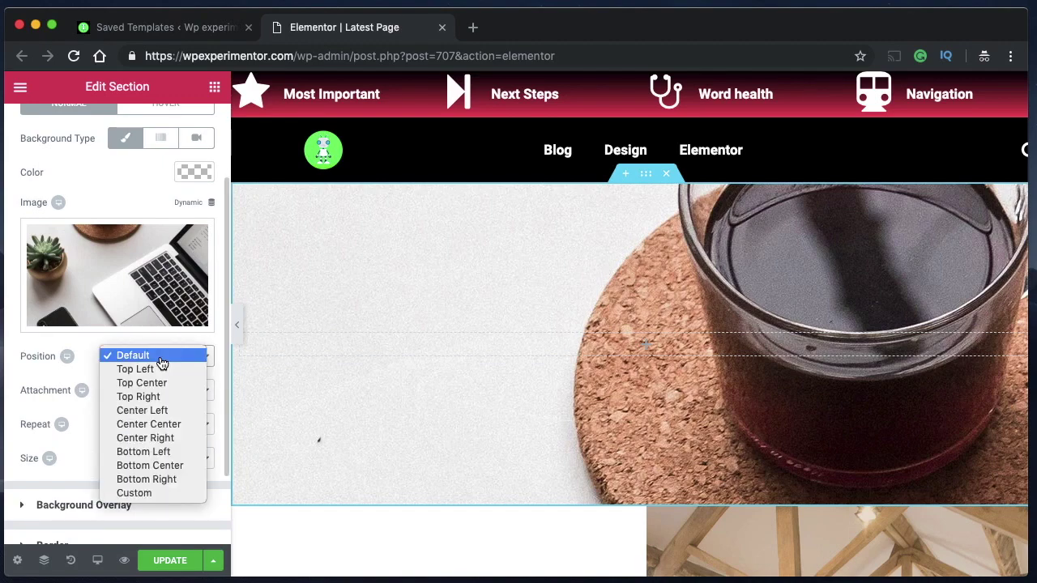
click(151, 424)
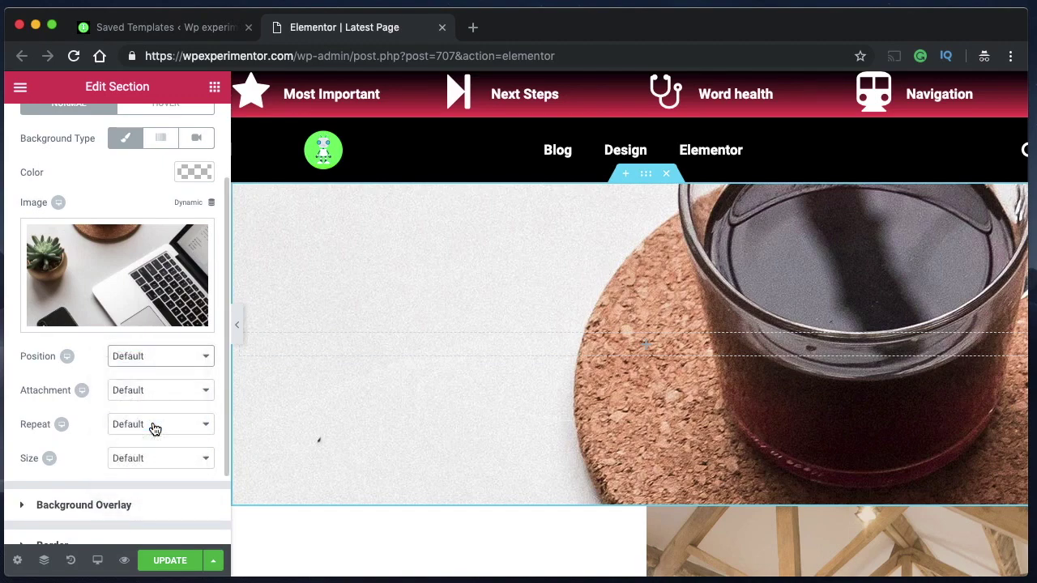
click(155, 358)
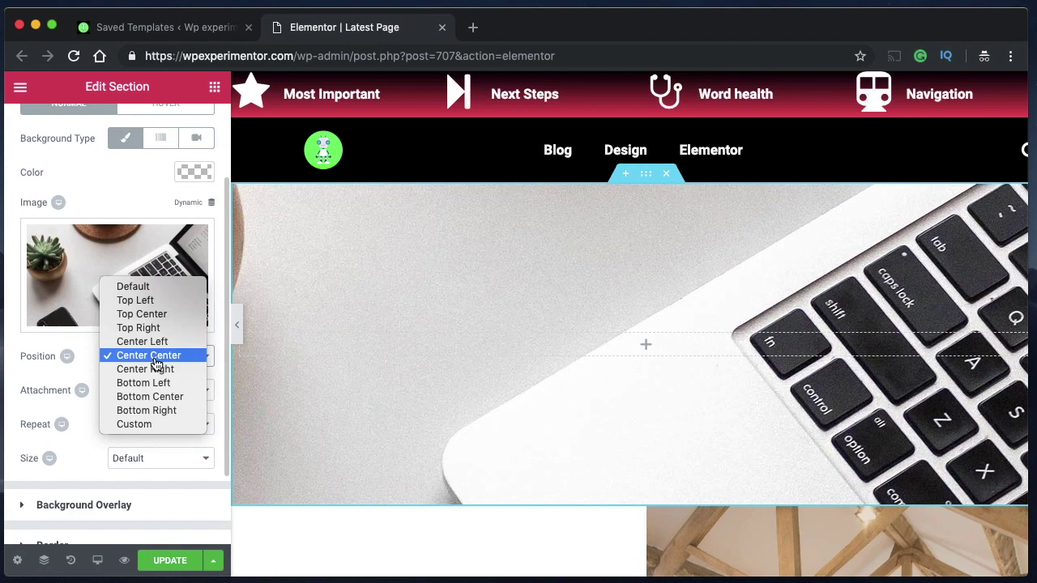
click(154, 343)
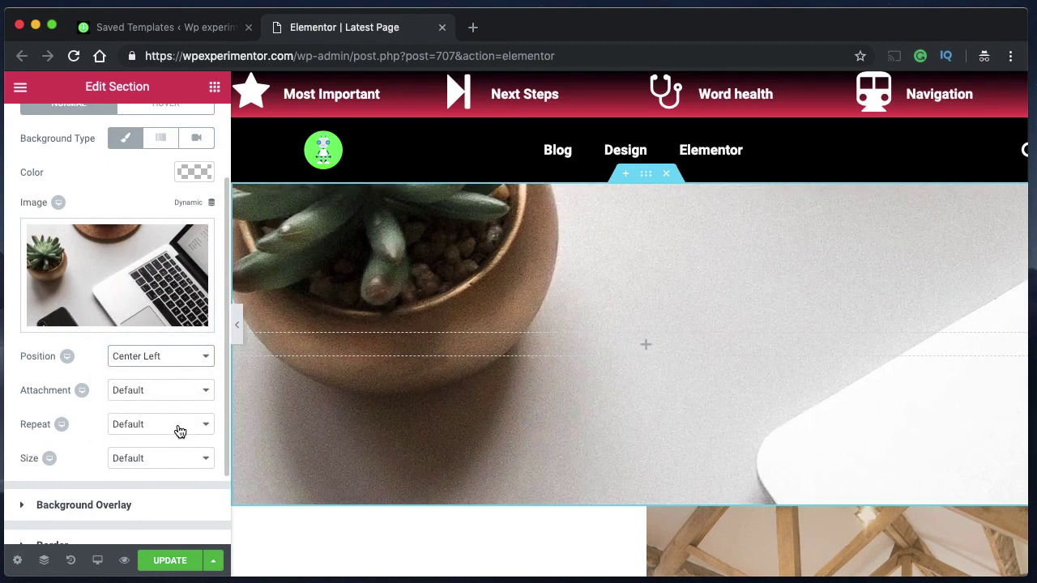
Set the desktop background image's size to Cover and its position to Center Center
click(176, 459)
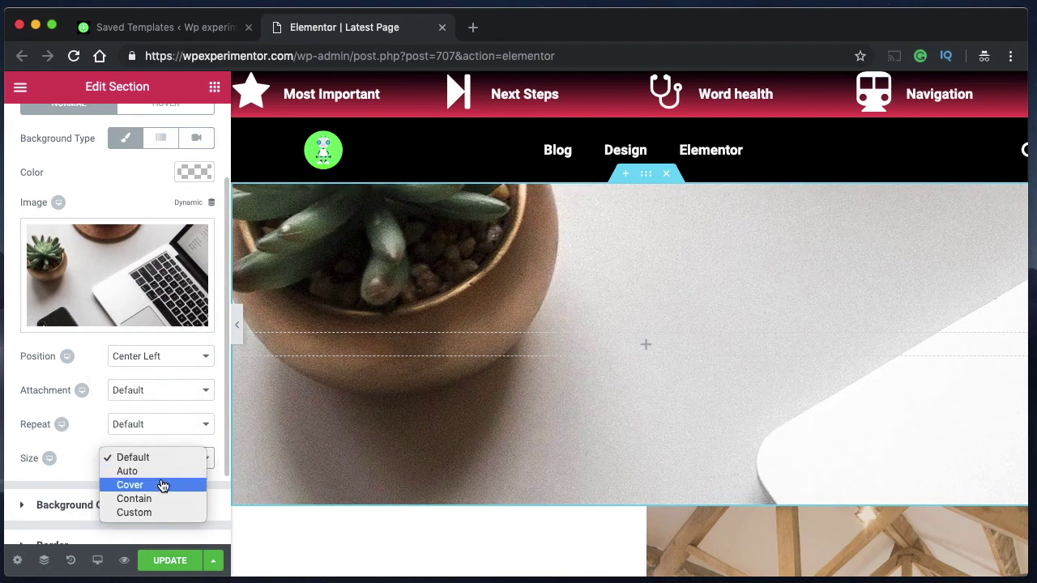
click(162, 485)
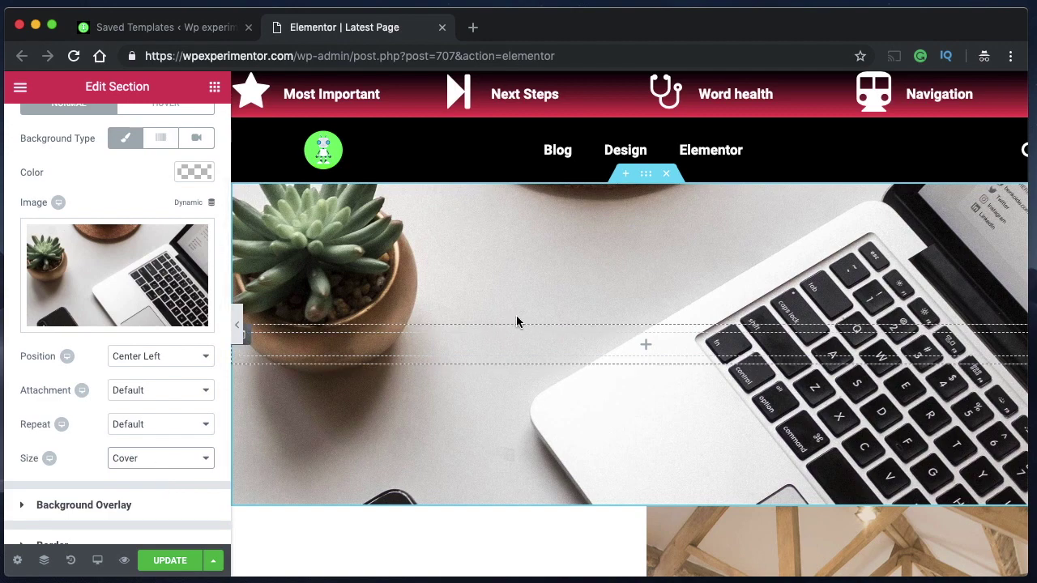
click(151, 358)
click(150, 369)
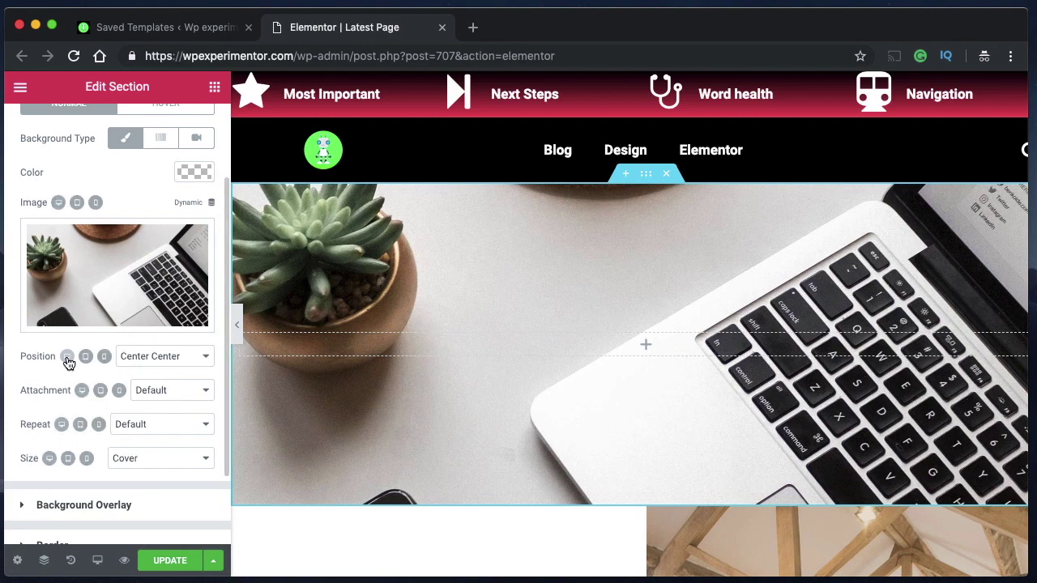
Assign the kitchen photo with the dining table and brown chairs as the section's tablet background image
click(87, 357)
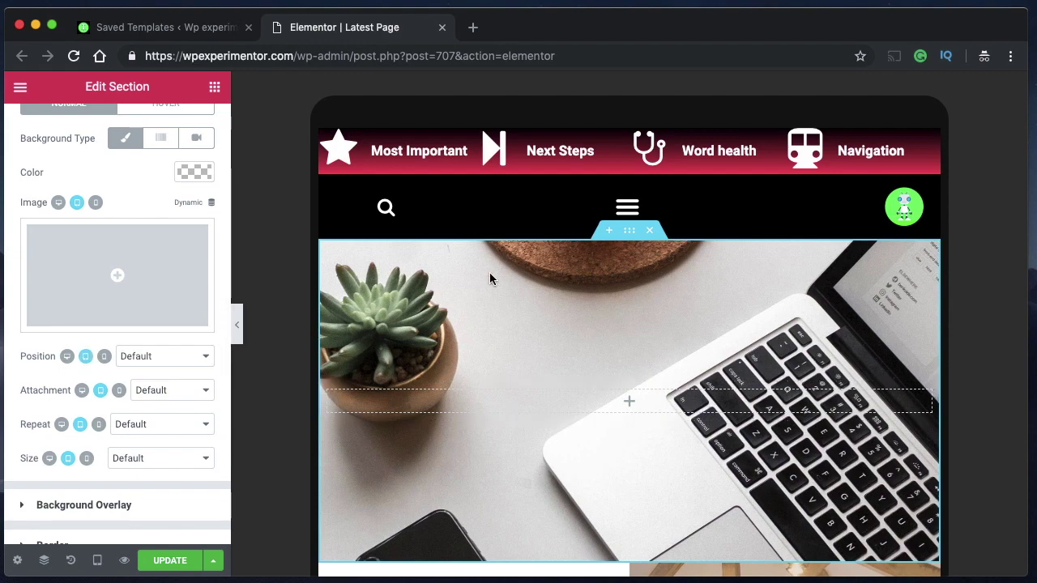
click(105, 275)
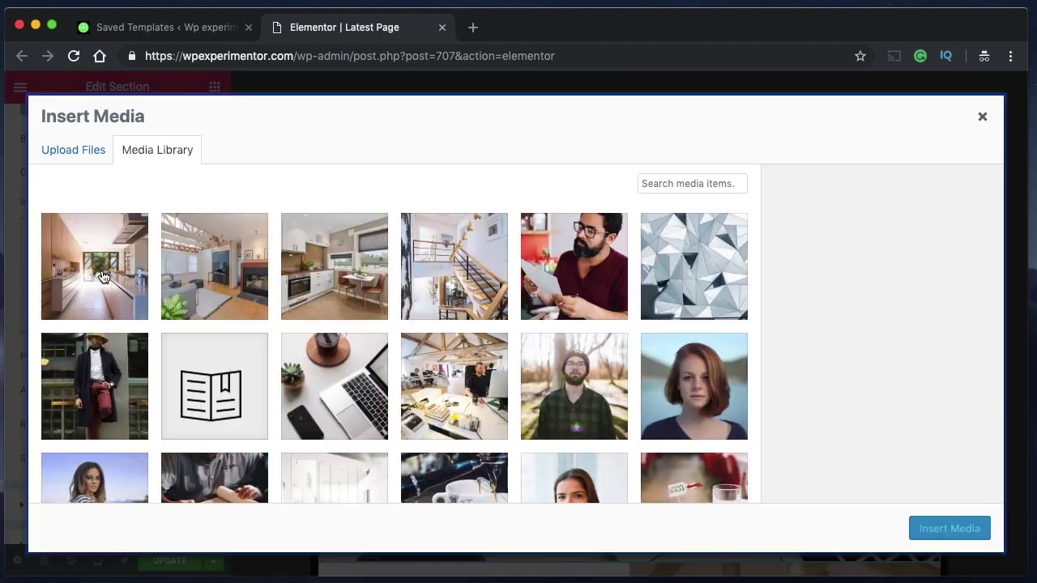
click(360, 263)
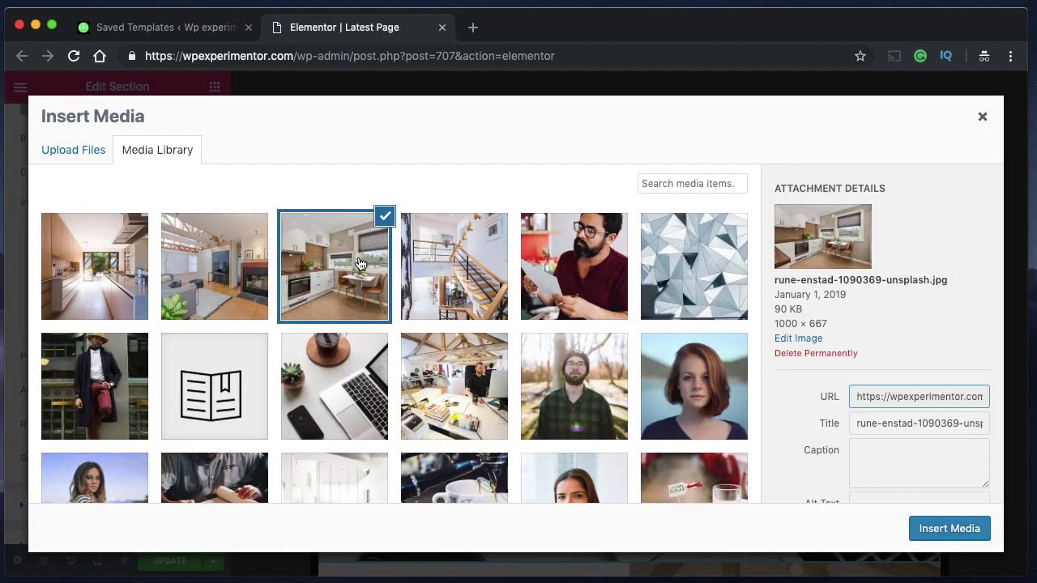
click(948, 536)
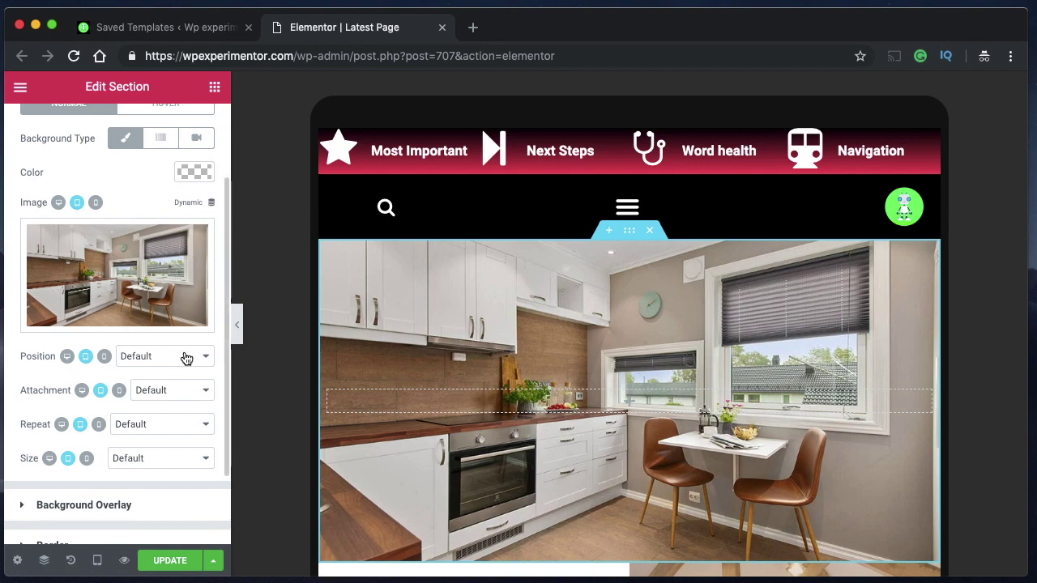
Assign the portrait photo of the man in a hat and dark coat as the section's mobile background image
click(60, 203)
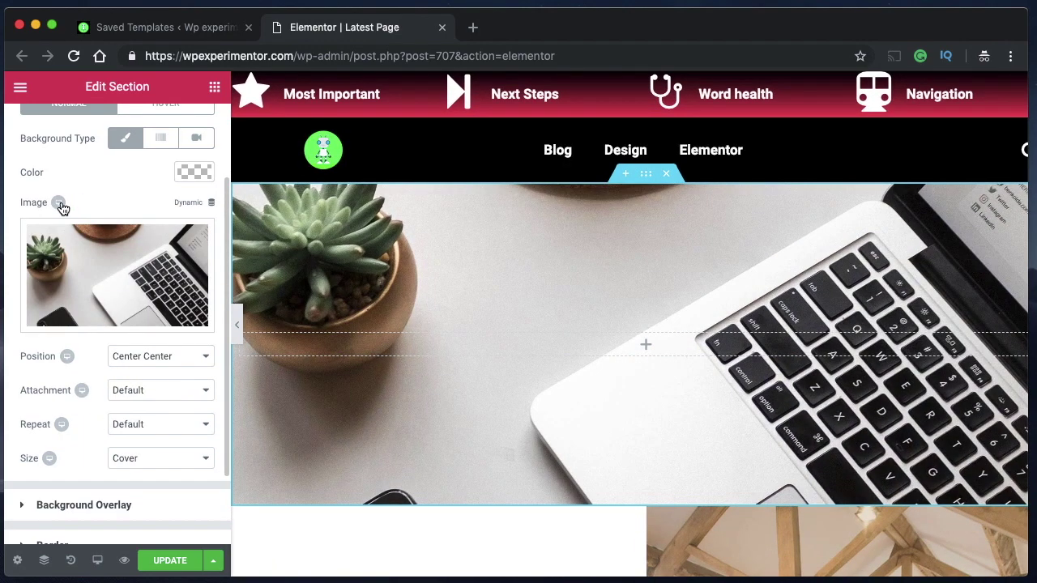
mouse_move(62, 205)
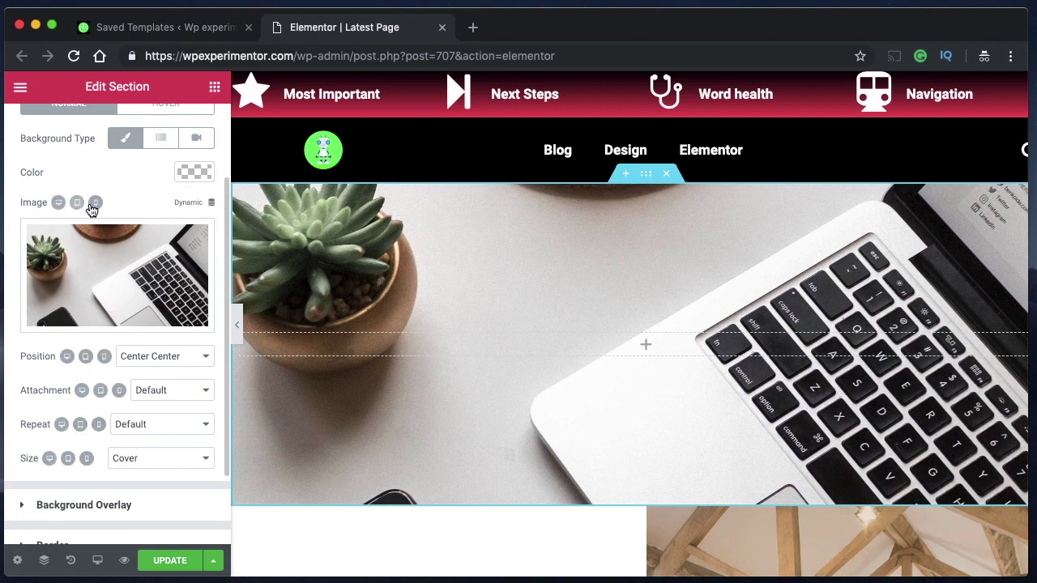
click(95, 203)
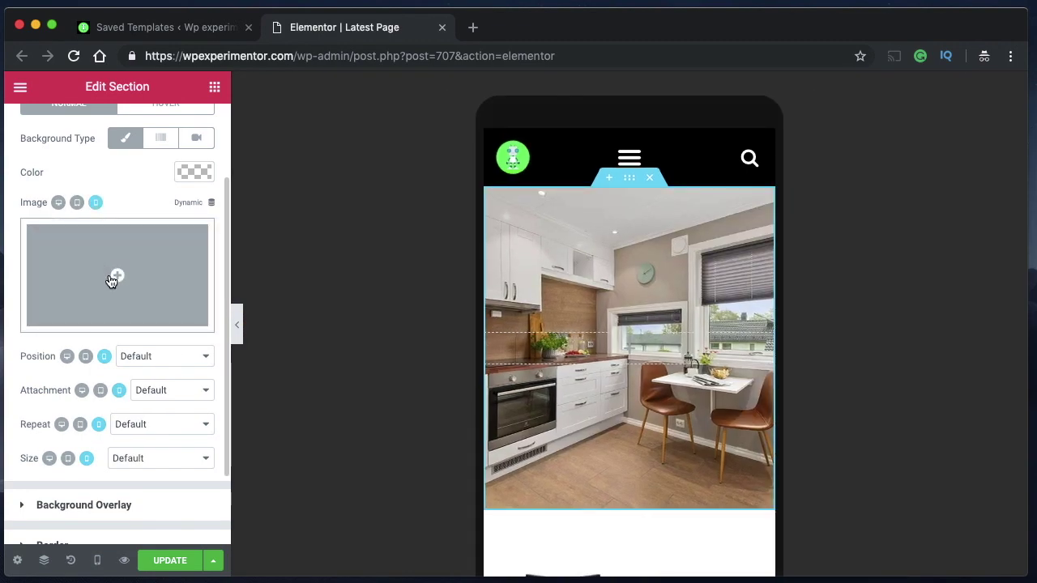
click(116, 276)
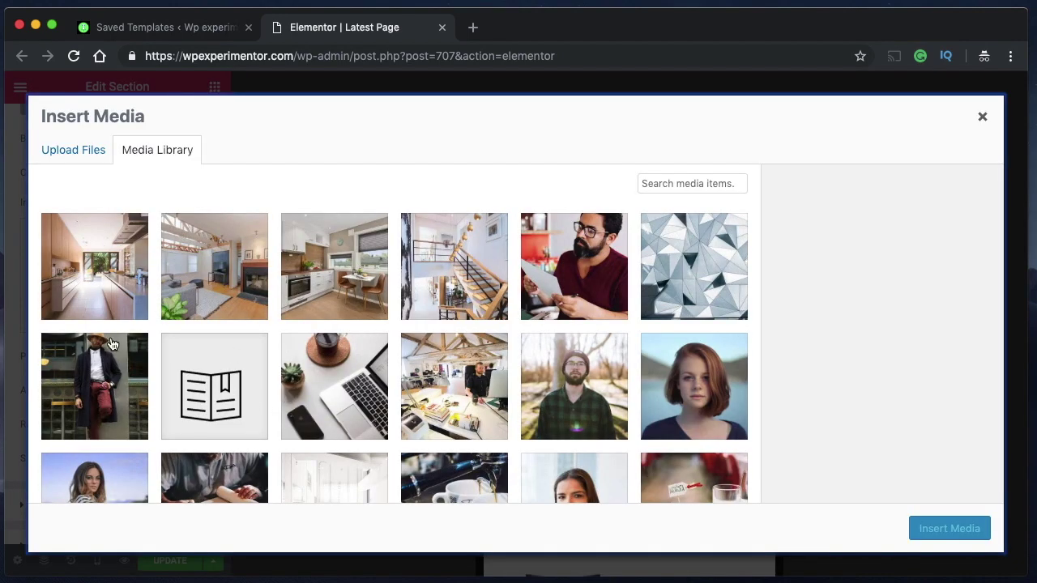
click(103, 362)
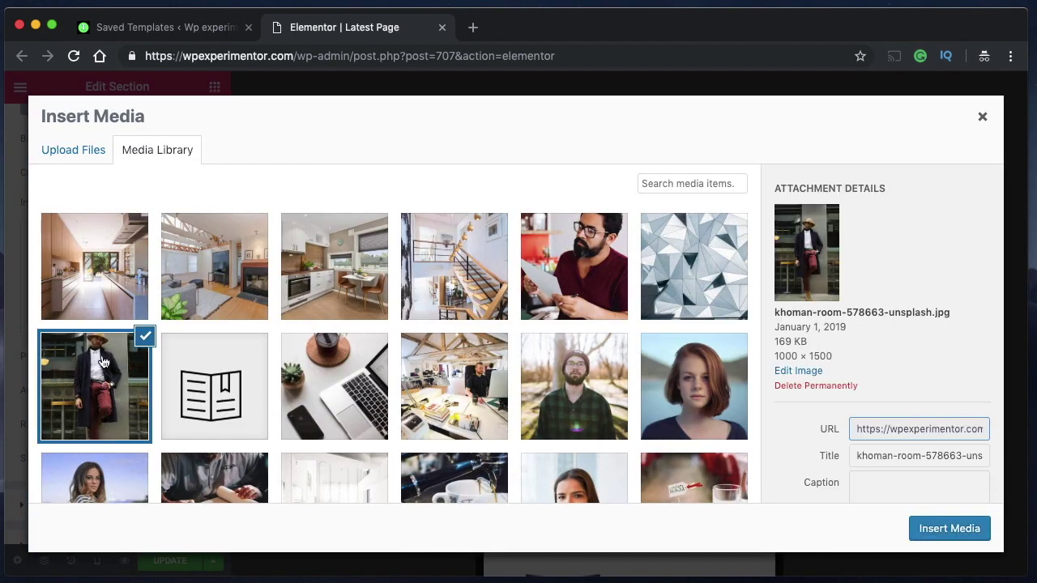
click(932, 530)
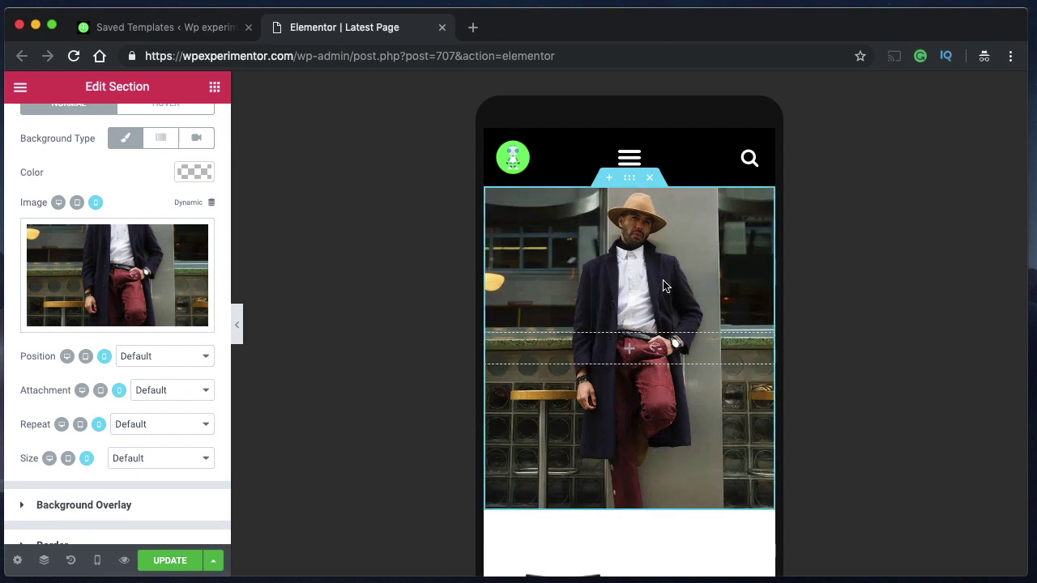
Try the Cover size for the mobile background image, and set its size to Contain
click(163, 432)
click(141, 425)
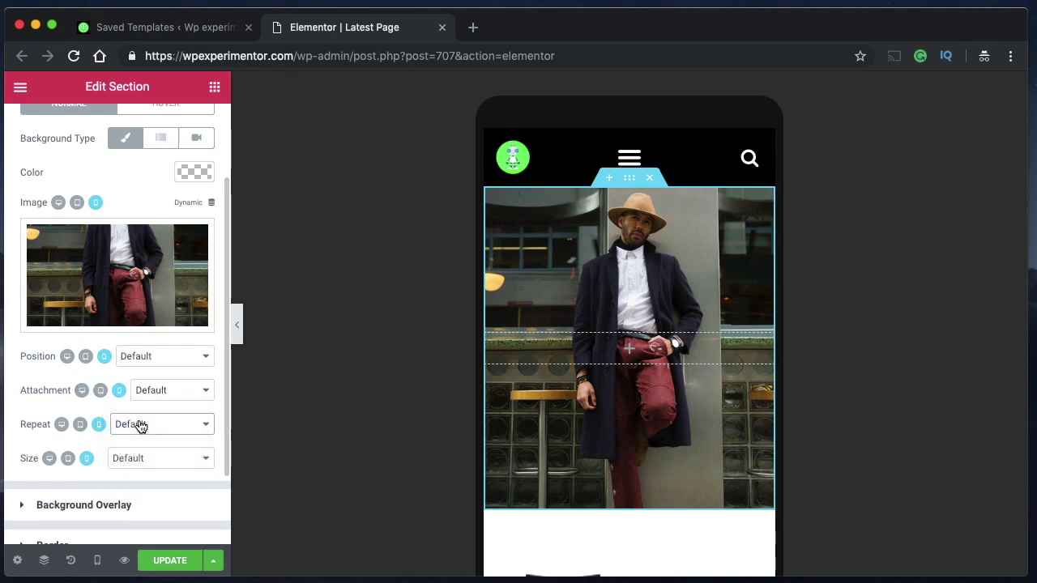
click(161, 458)
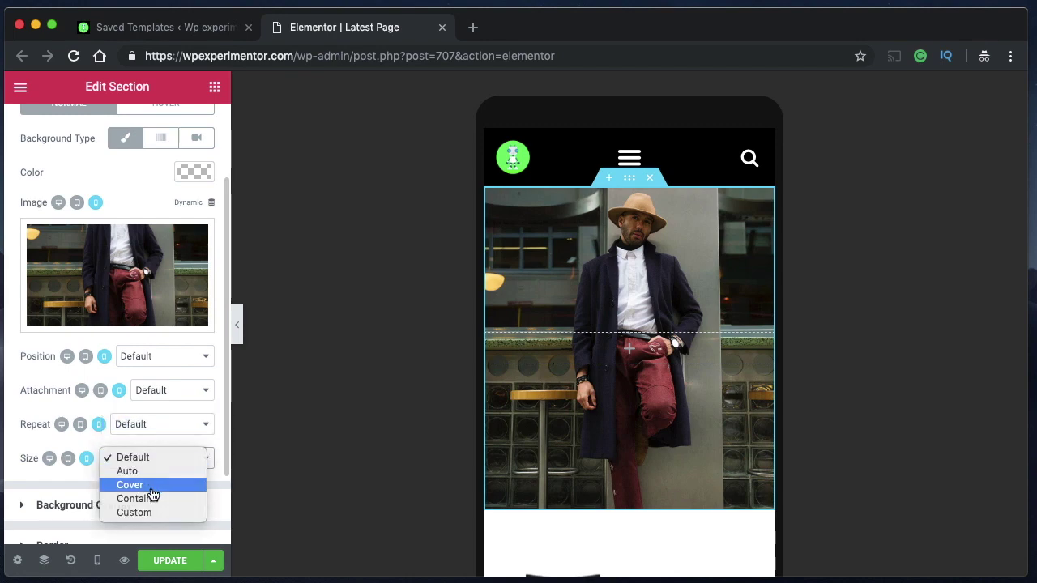
click(153, 488)
click(173, 460)
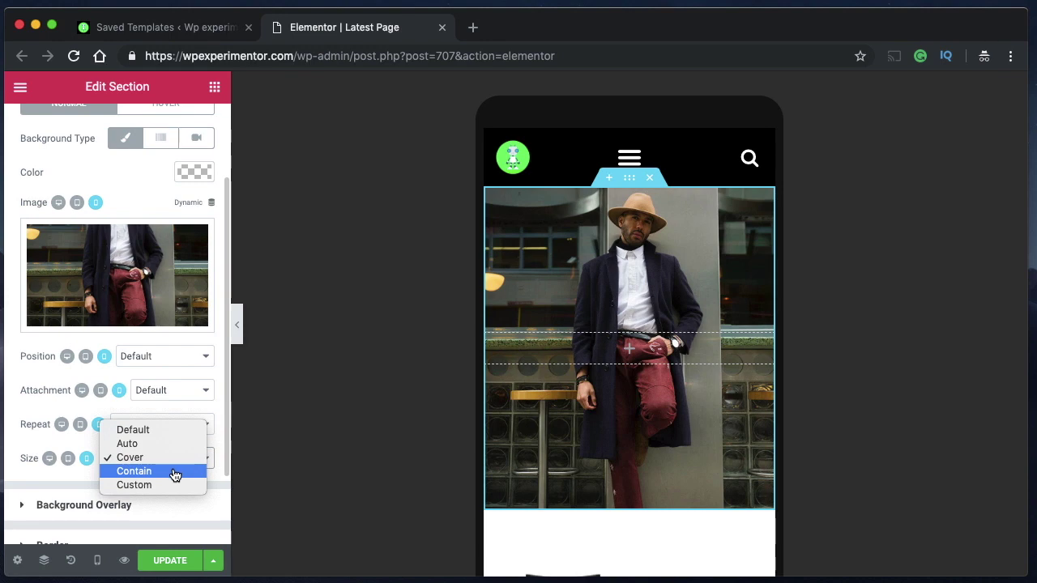
click(172, 471)
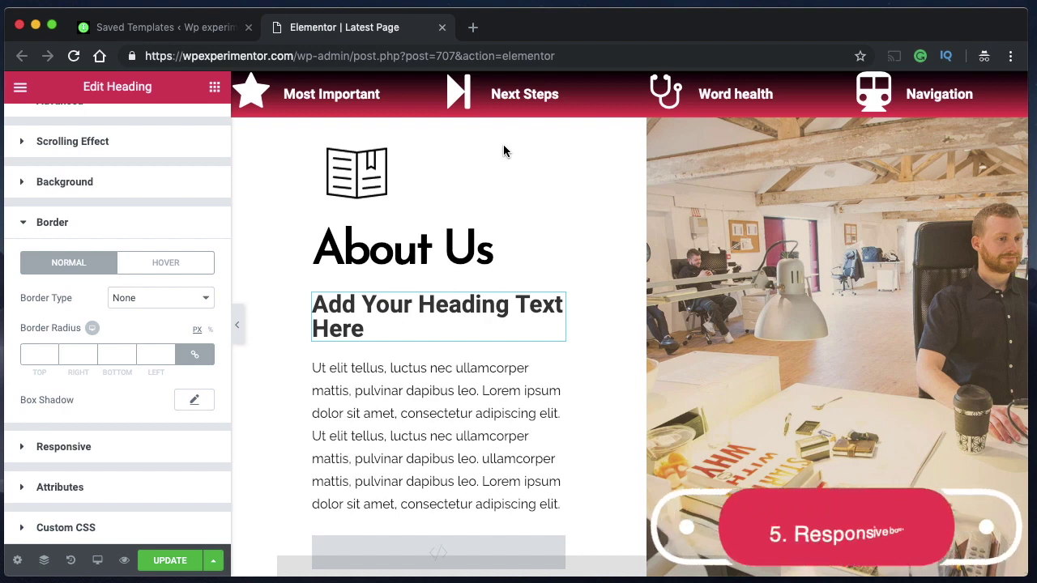
Give the heading below About Us a solid border with width 4 and a 2 px radius on all sides
click(487, 328)
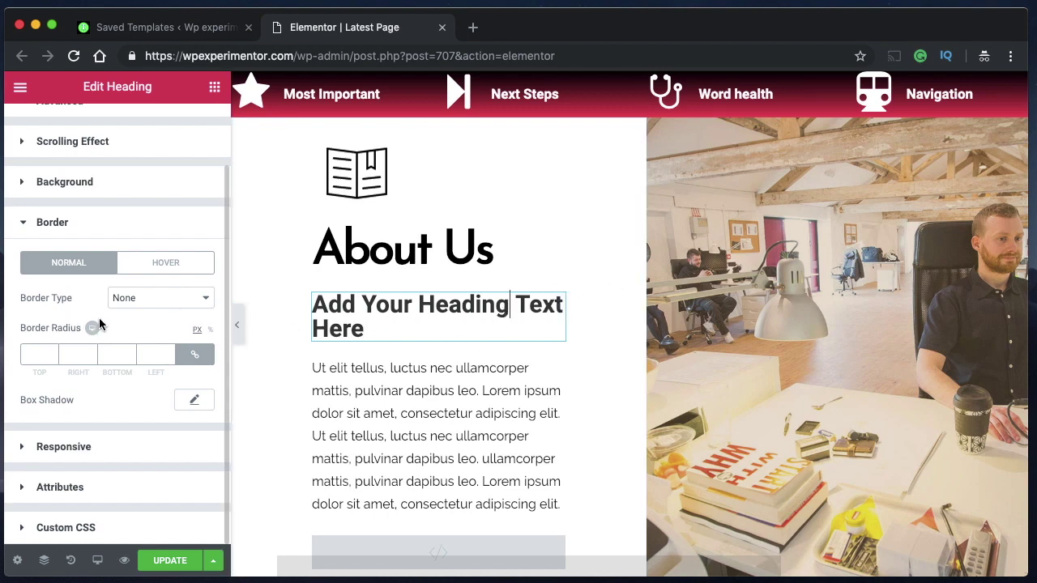
click(154, 304)
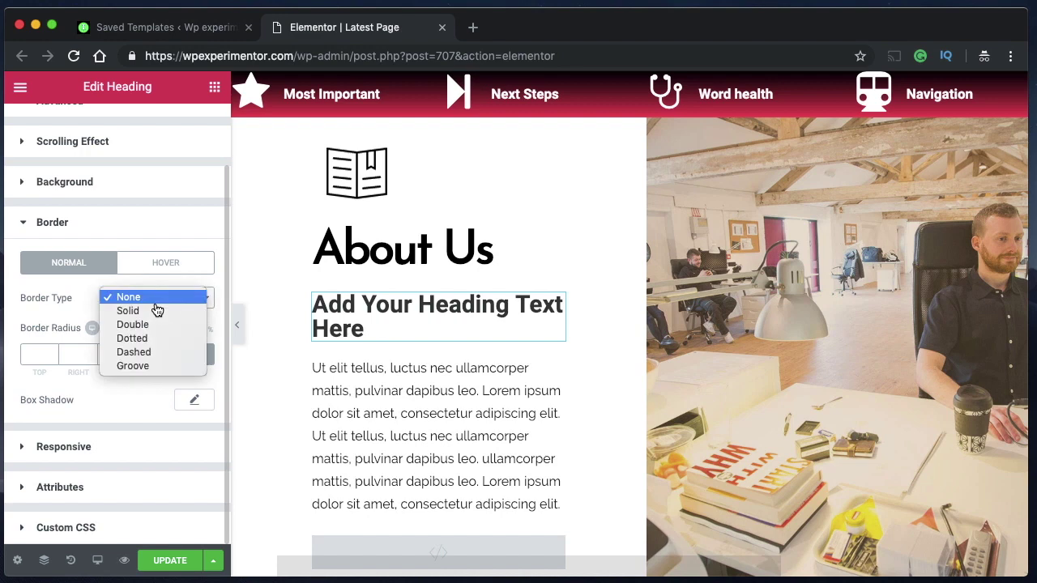
click(146, 314)
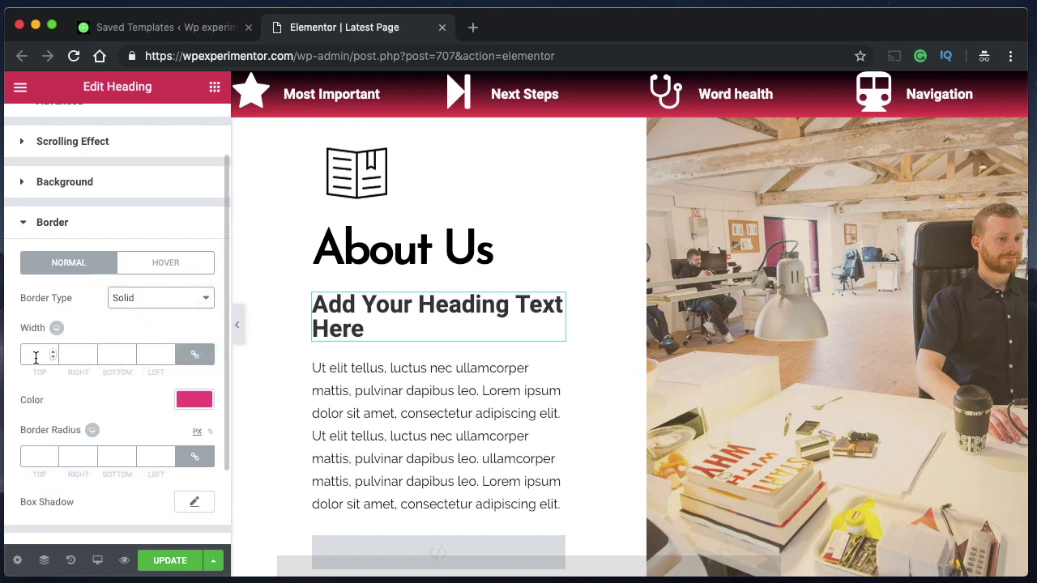
click(36, 356)
text(4)
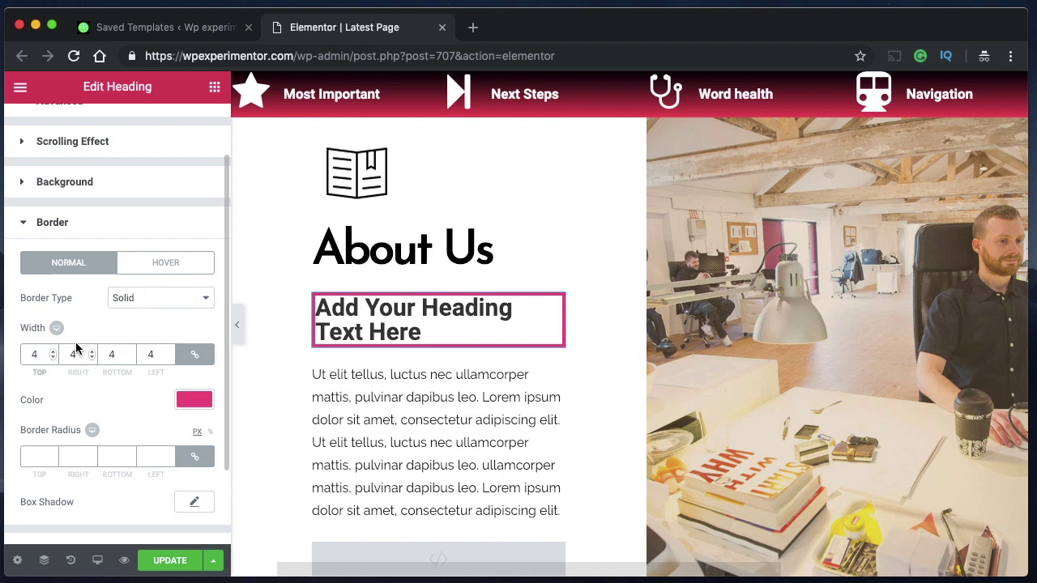
click(36, 456)
text(2)
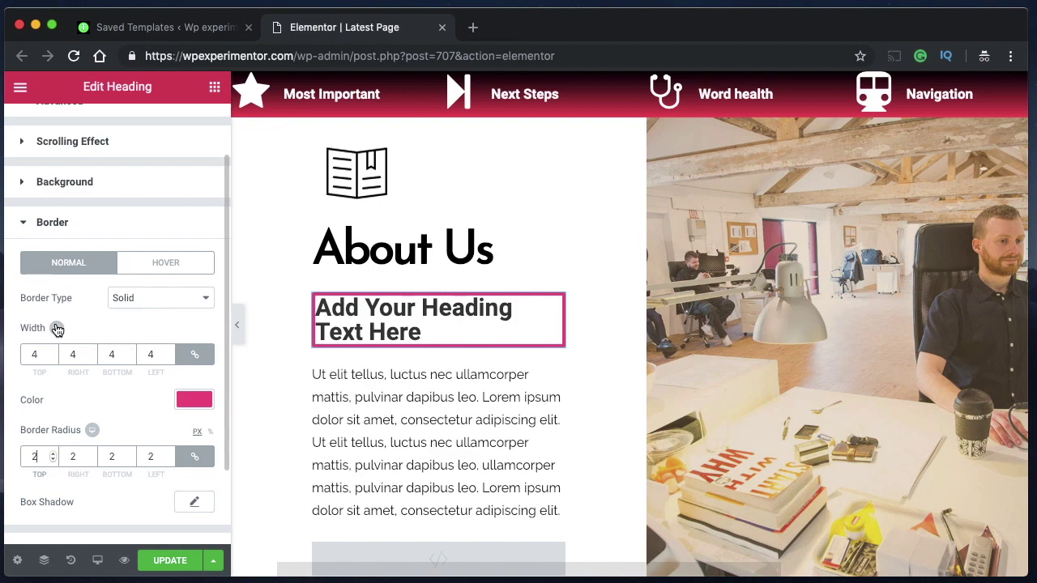
Set the heading's tablet border width to 1 on all sides
mouse_move(56, 328)
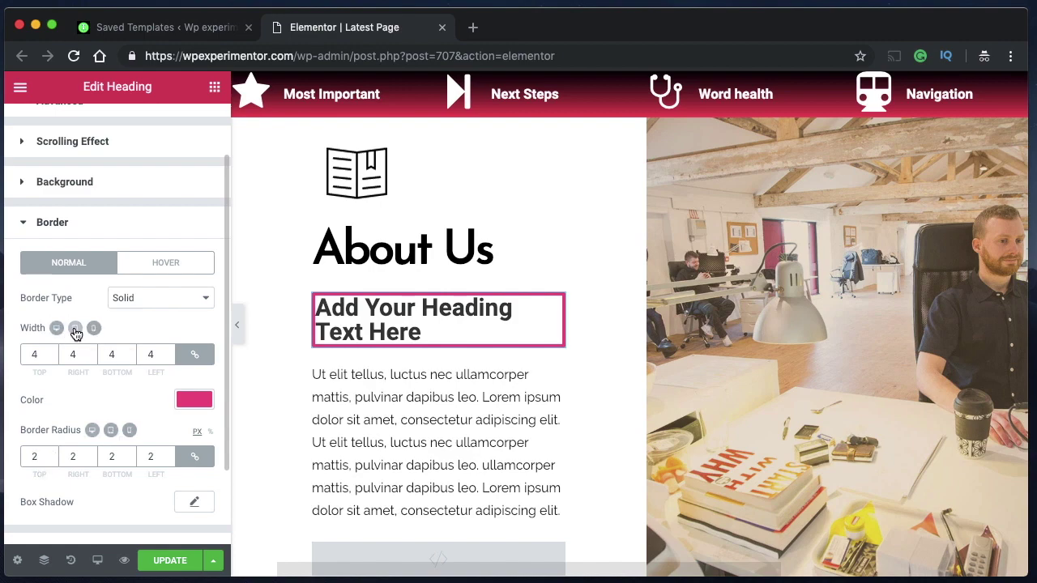
click(75, 329)
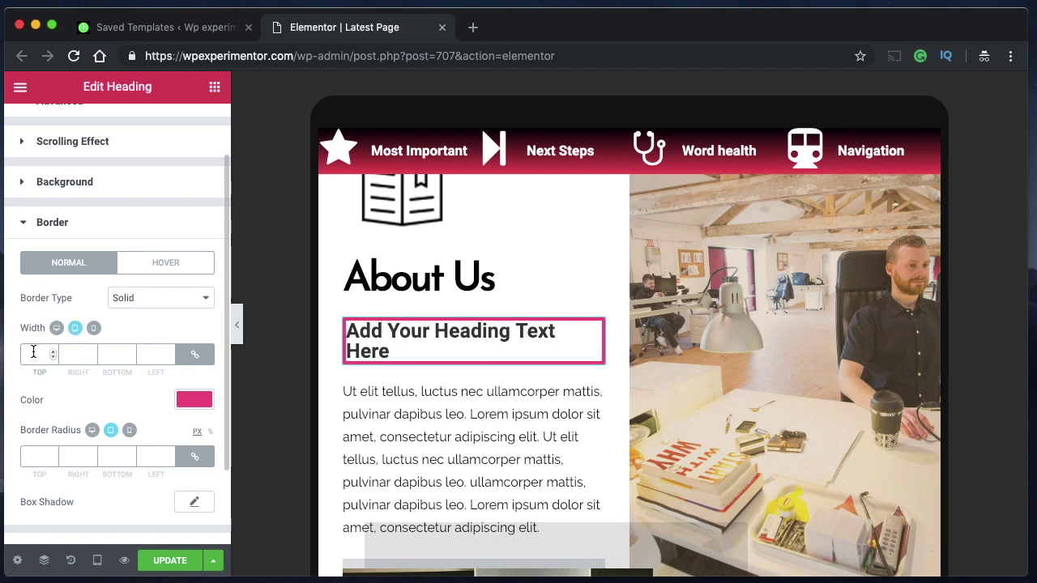
click(33, 352)
text(1)
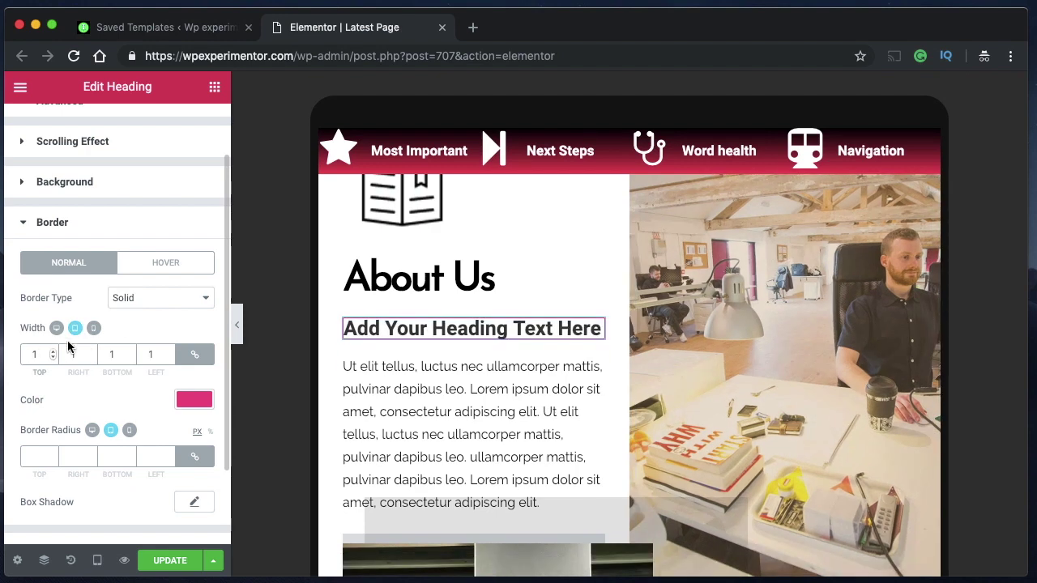
Check the heading's border in the mobile and desktop views, and close the Latest Page editor
click(93, 328)
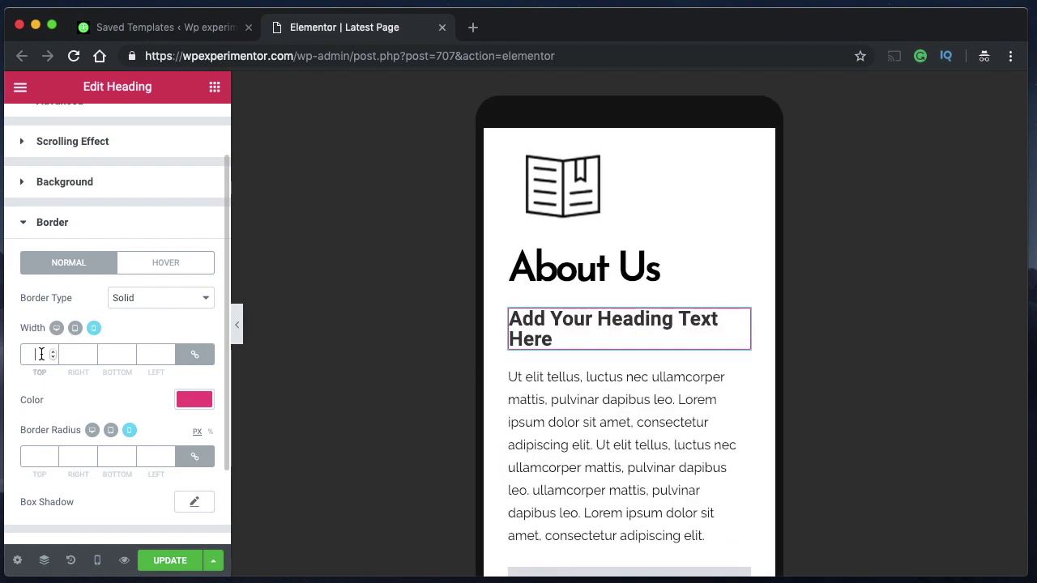
click(57, 328)
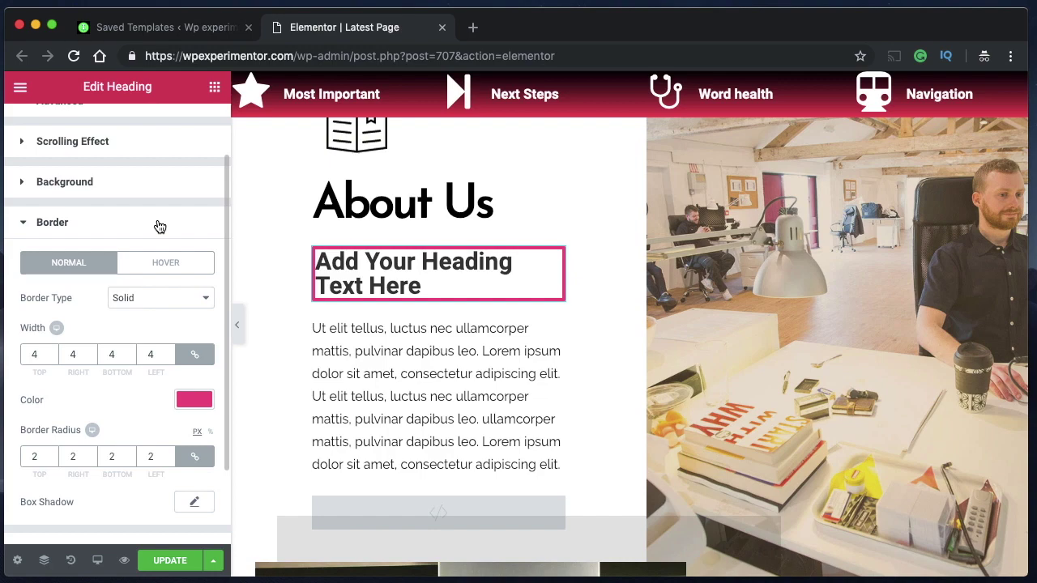
key(super+w)
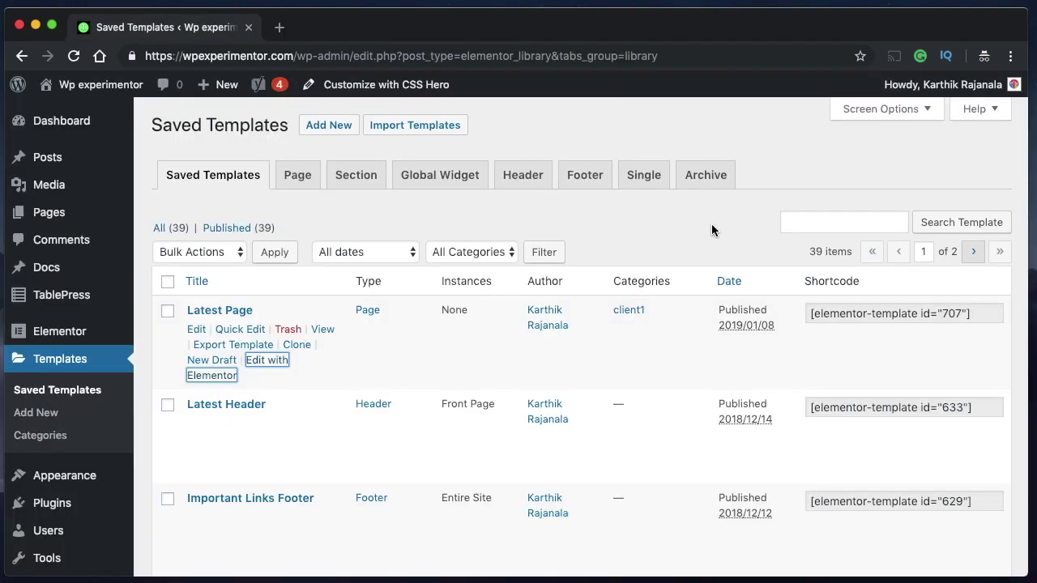